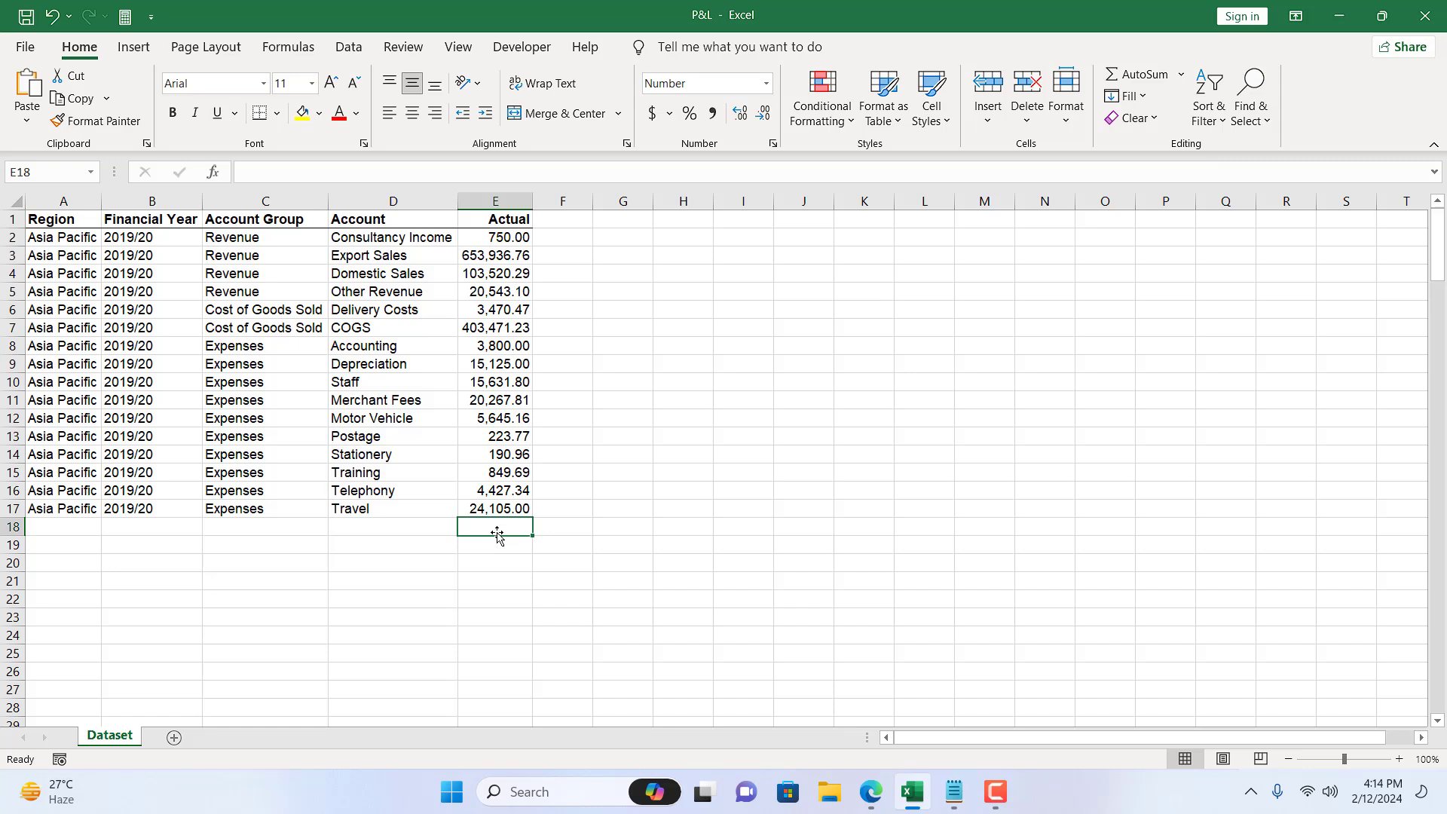
Enter =SUM(E2:E17) in E18 by hand, then clear that total again.
{"action": "type", "text": "=sum"}
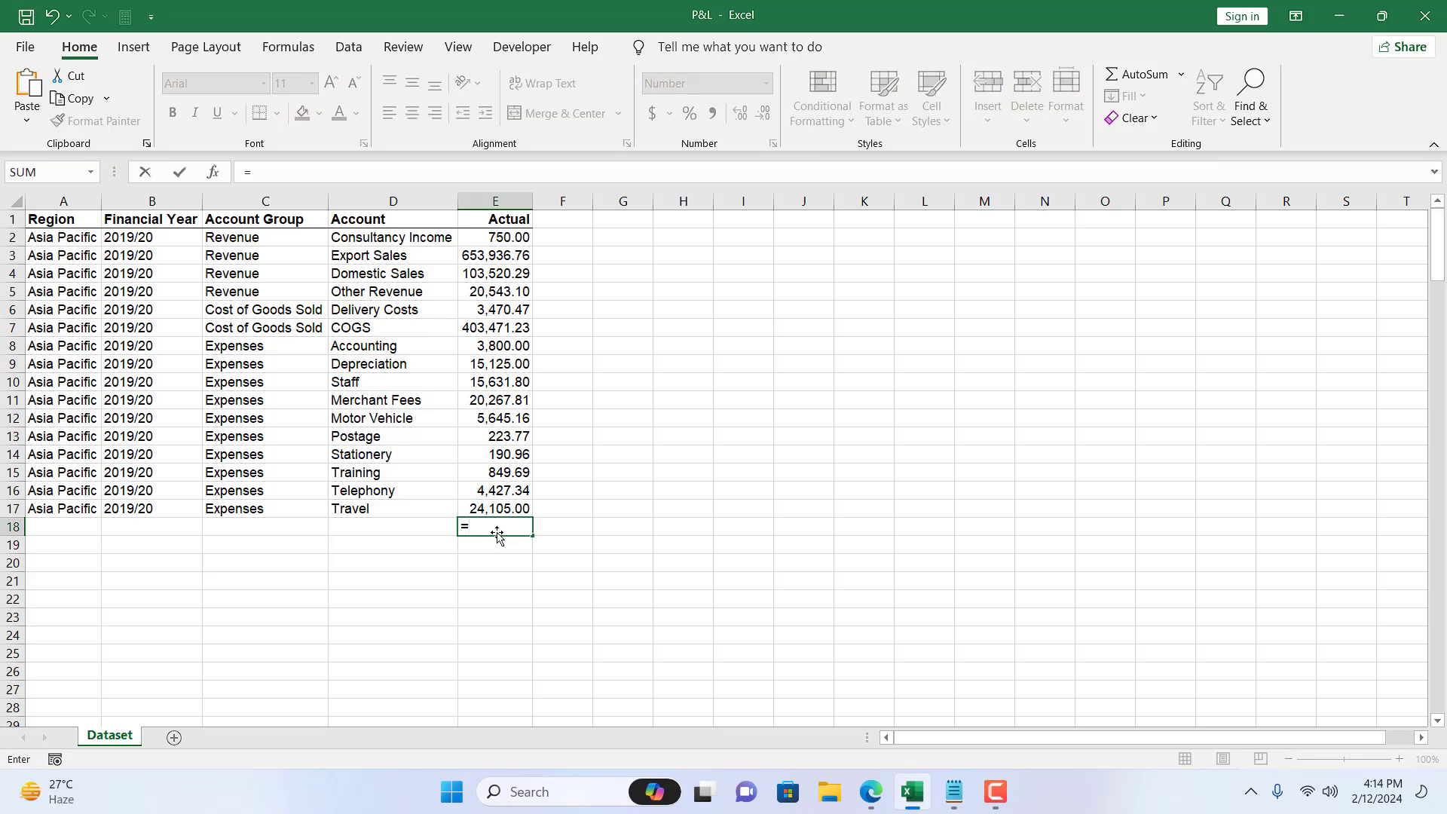
{"action": "double_click", "coordinate": [540, 554]}
{"action": "left_click_drag", "start_coordinate": [510, 238], "coordinate": [509, 508]}
{"action": "type", "text": ")"}
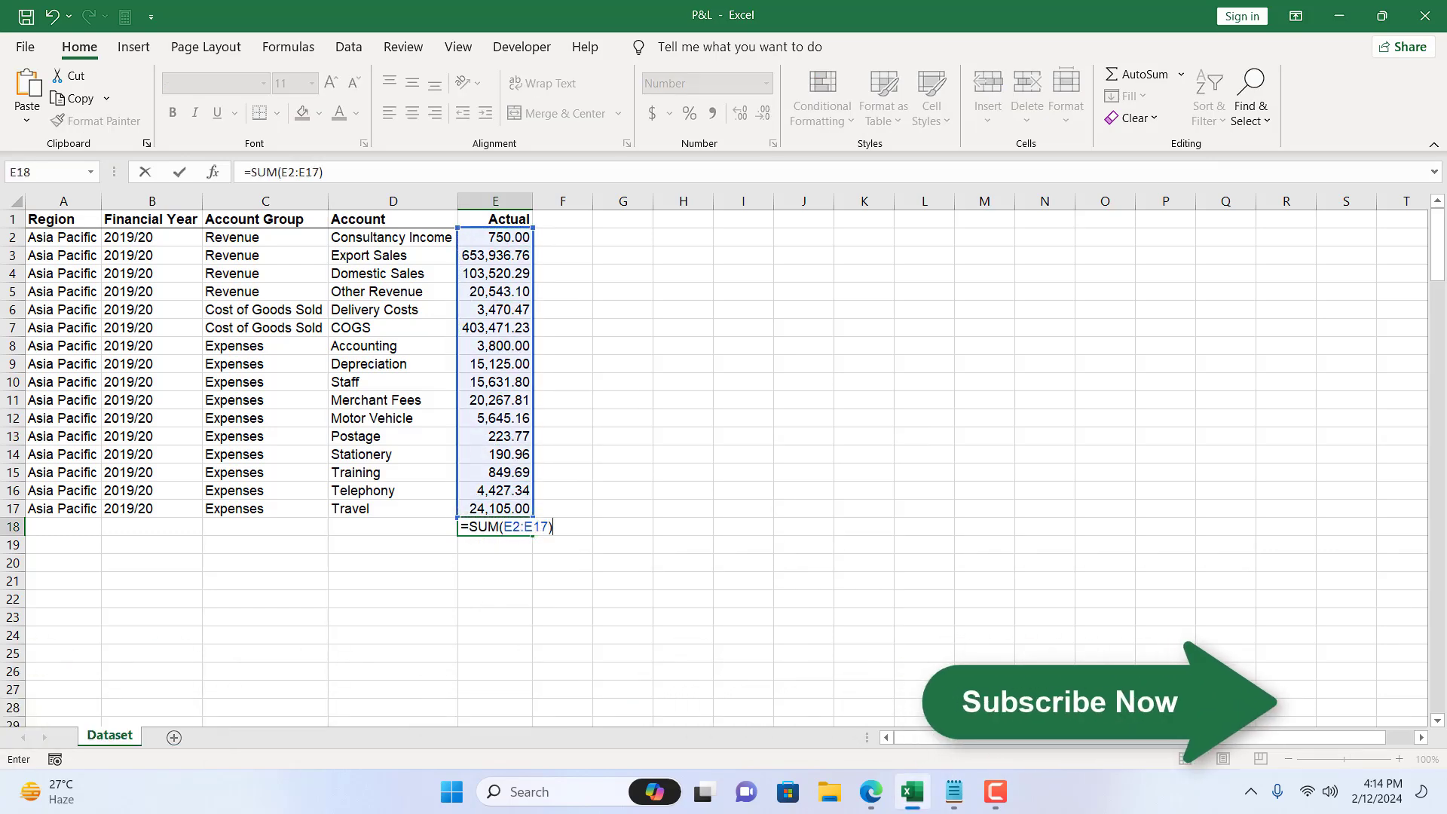
{"action": "key", "text": "Return"}
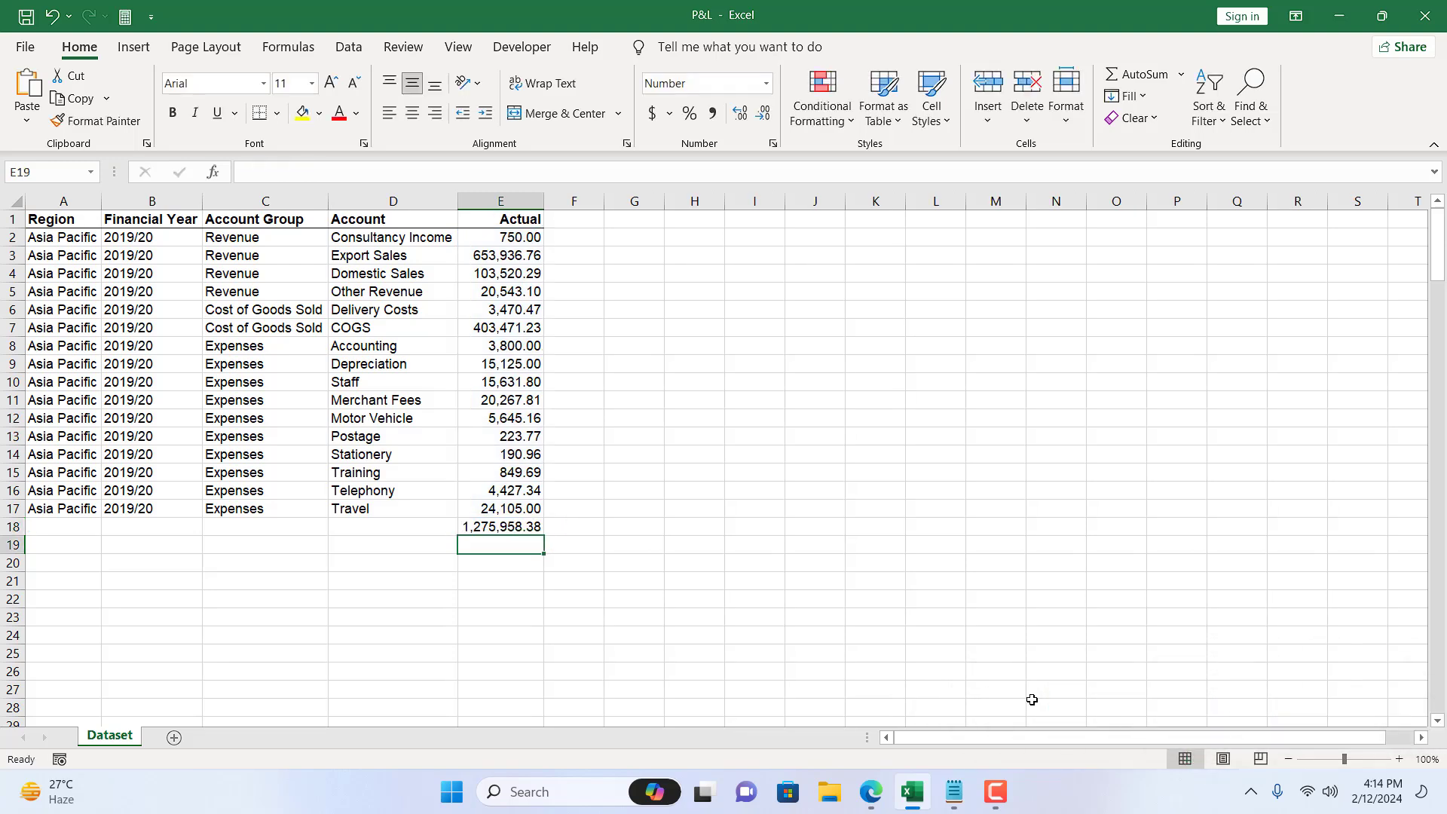
{"action": "left_click", "coordinate": [467, 527]}
{"action": "key", "text": "Delete"}
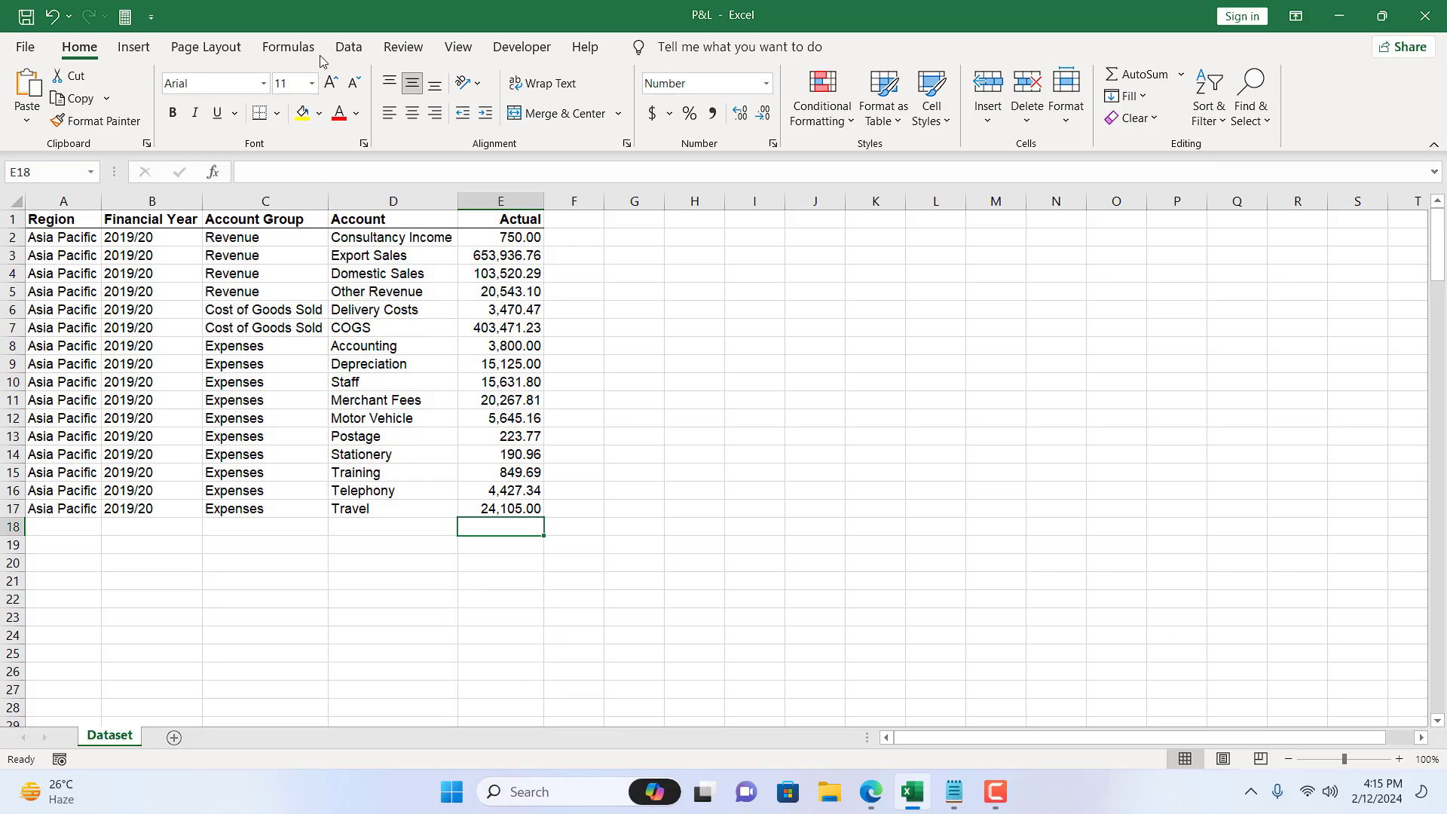
Re-create the E18 total with AutoSum > Sum, giving =SUM(E2:E17) of 1,275,958.38.
{"action": "left_click", "coordinate": [293, 47]}
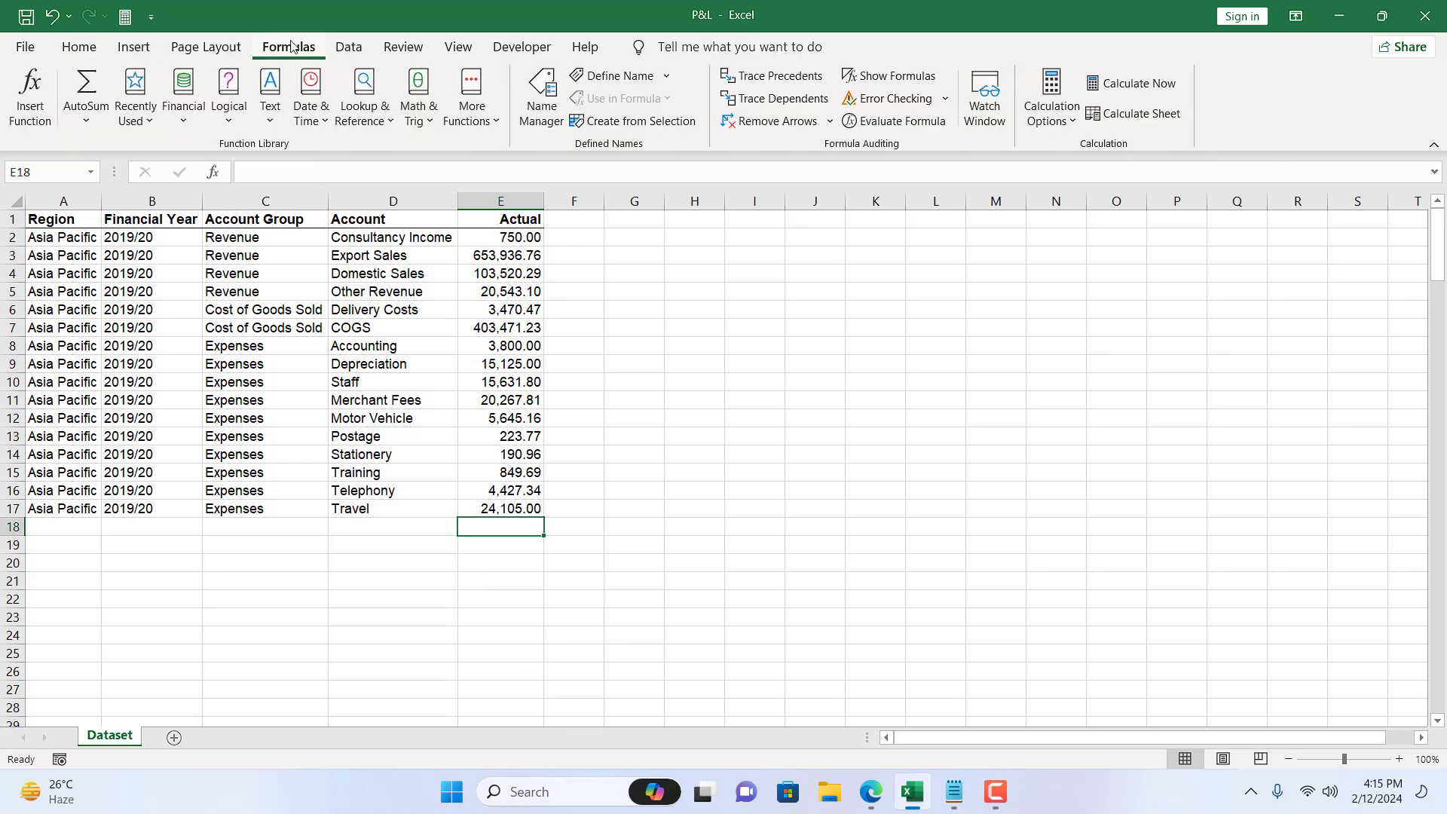
{"action": "left_click", "coordinate": [103, 109]}
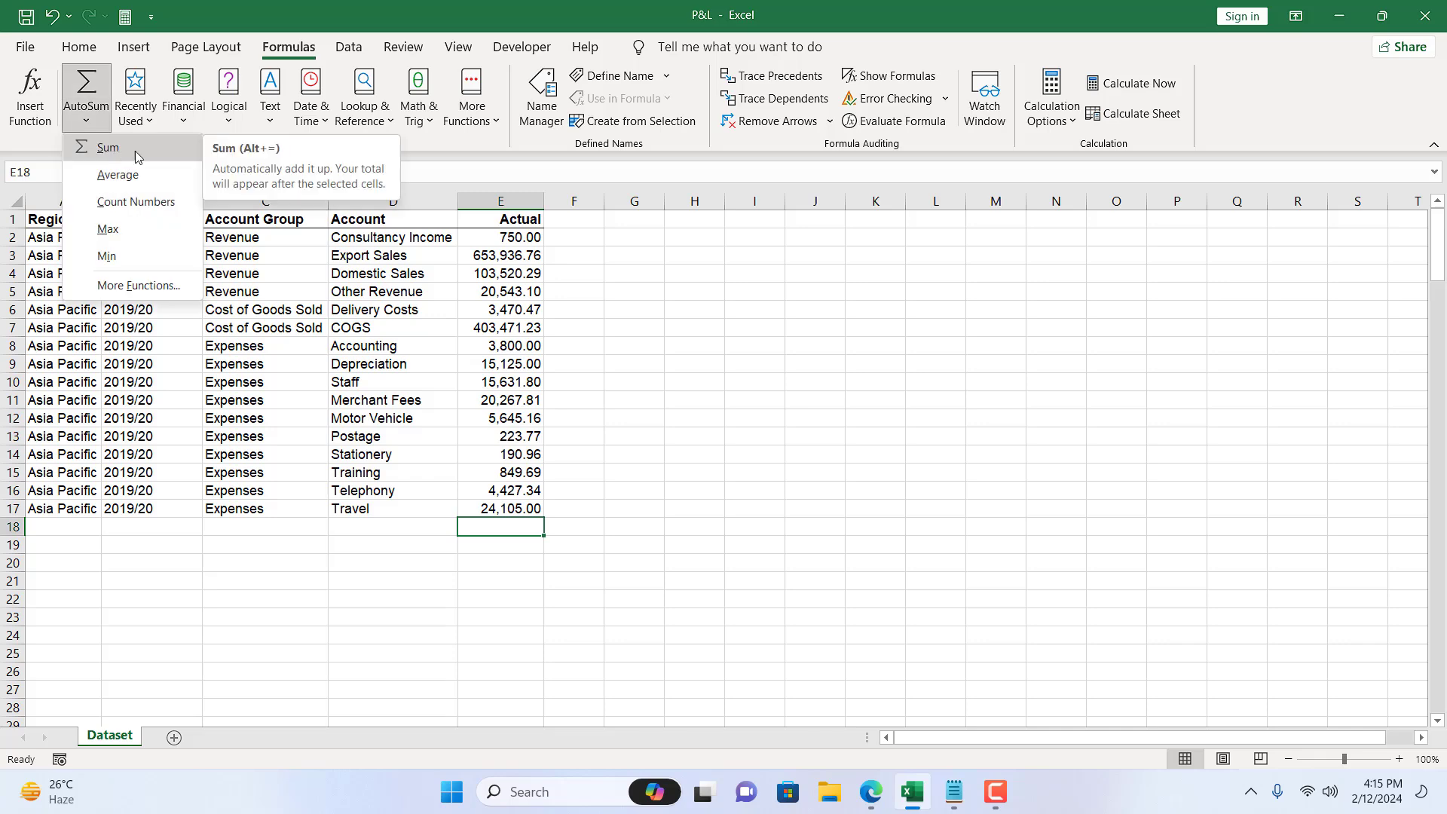
{"action": "left_click", "coordinate": [107, 148]}
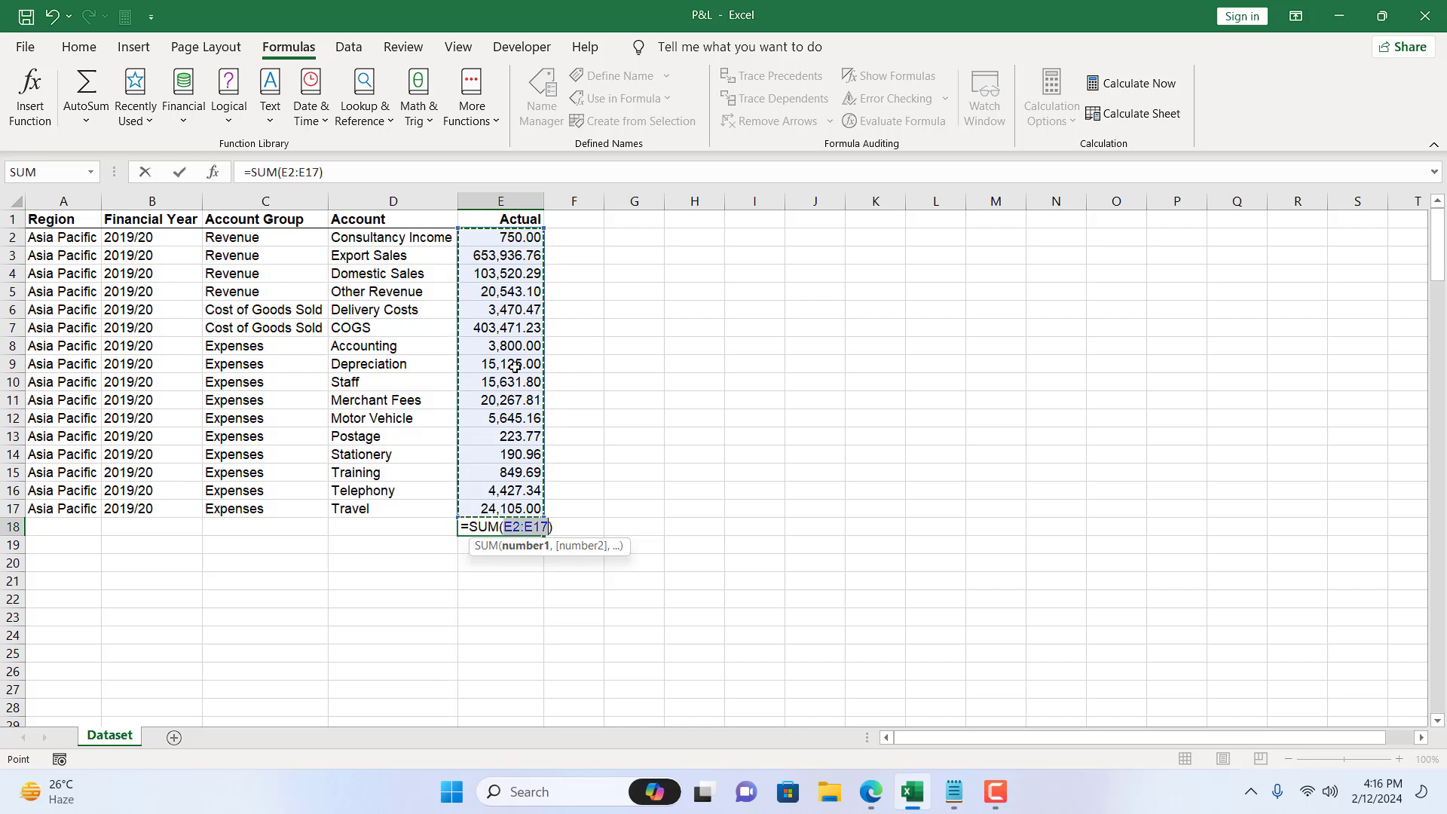
{"action": "key", "text": "Return"}
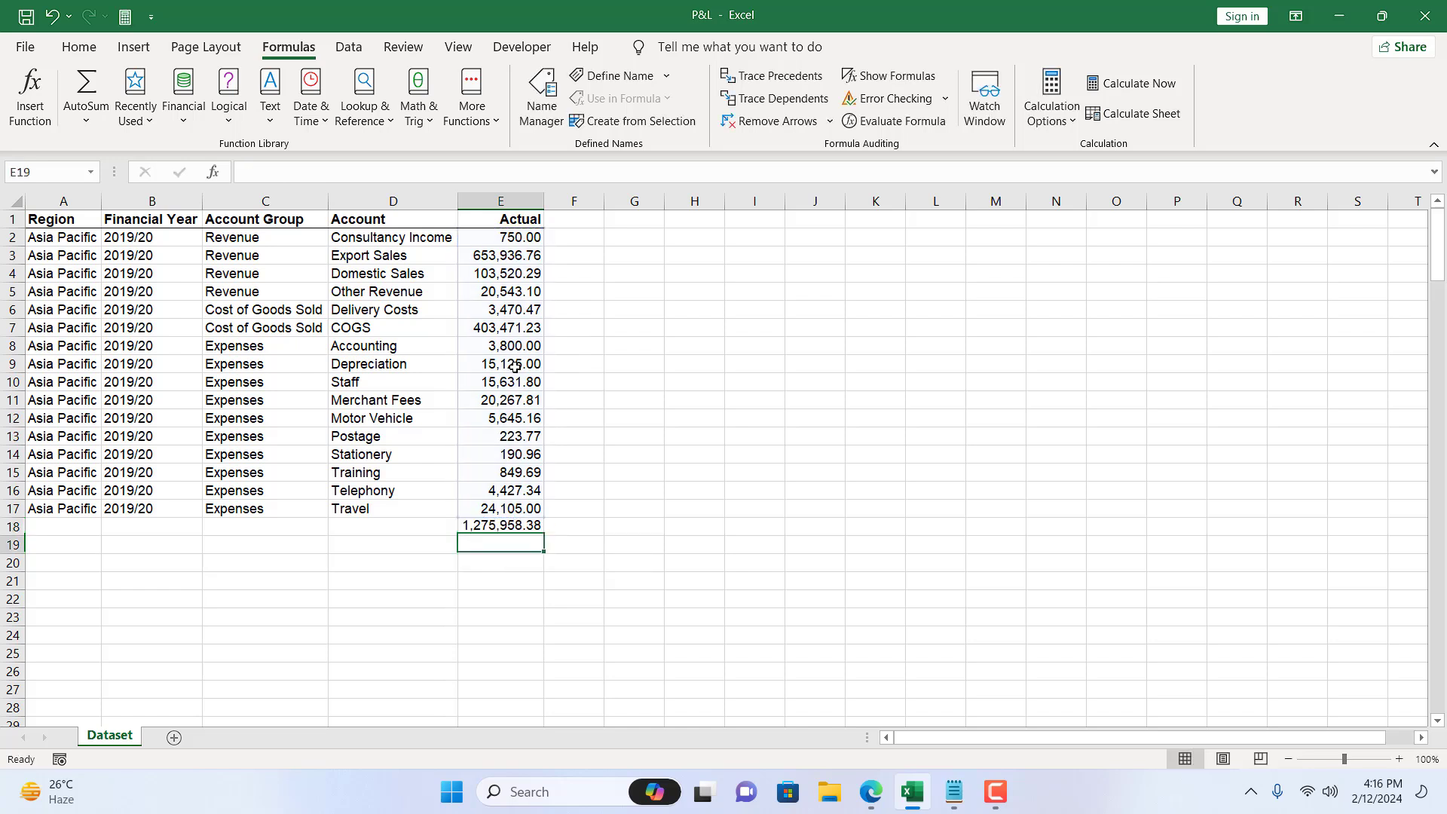
{"action": "left_click", "coordinate": [497, 530]}
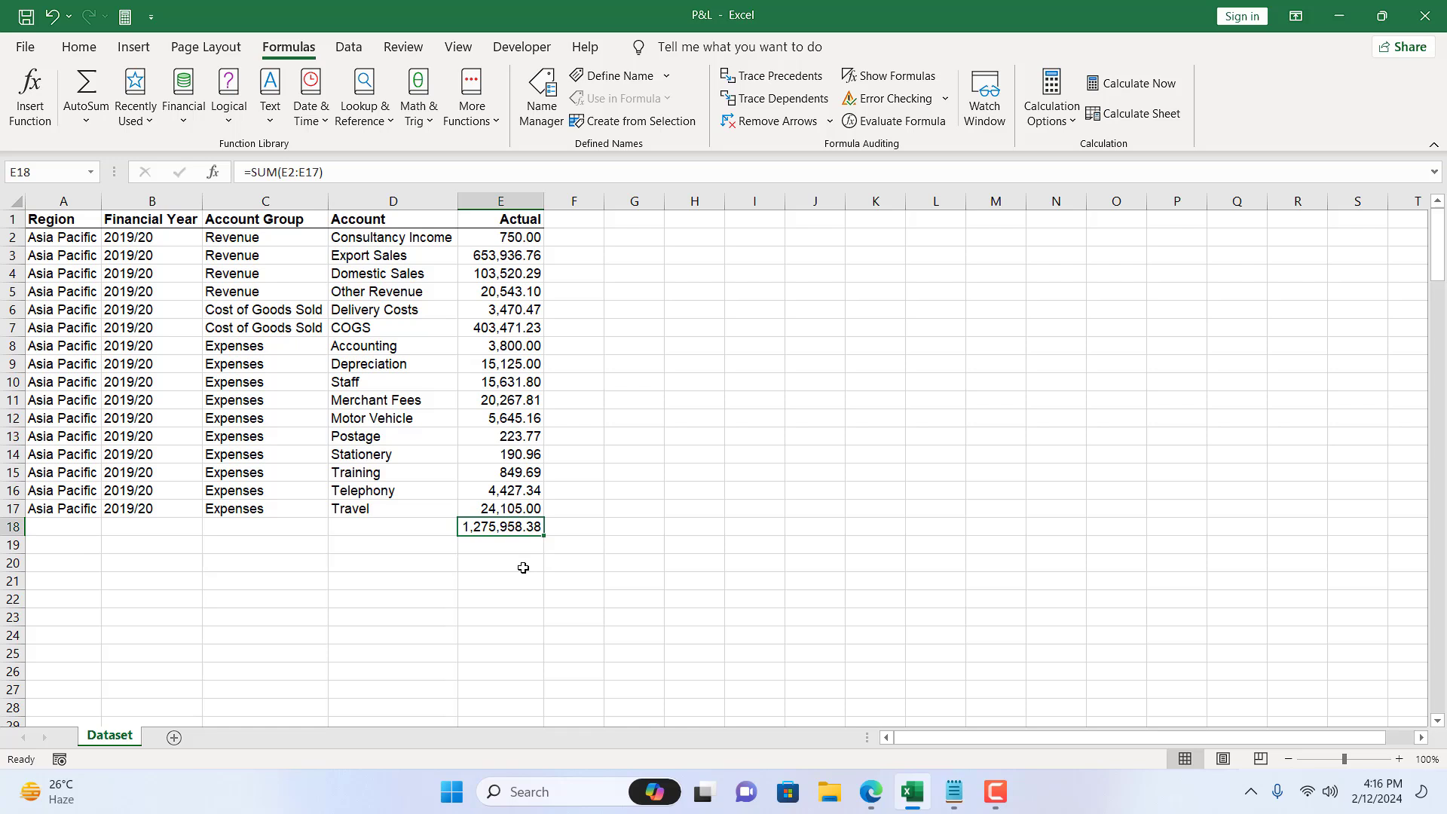
Clear E18, rebuild its SUM with Alt+=, then undo it so E18 stays empty.
{"action": "key", "text": "Delete"}
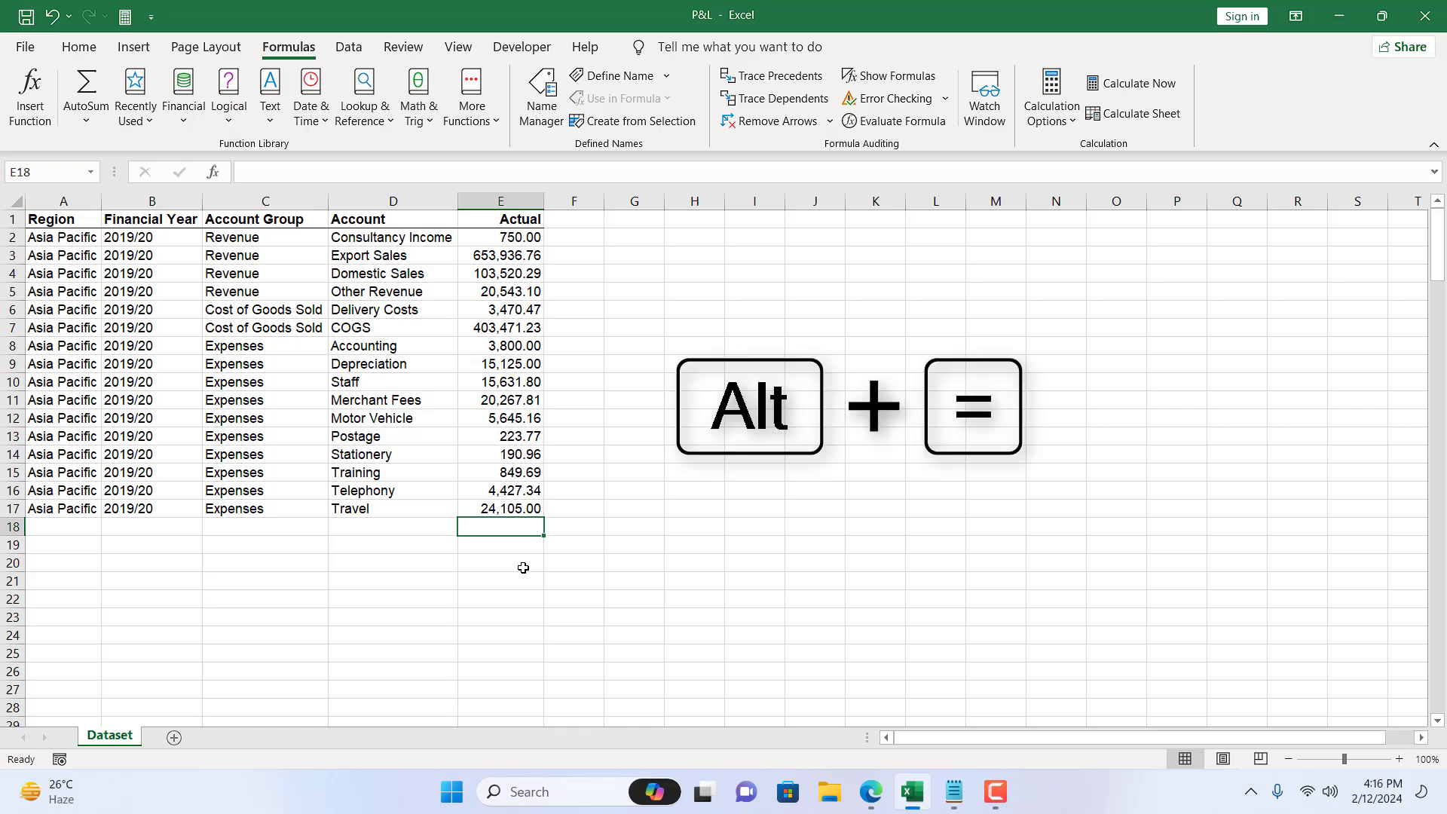
{"action": "key", "text": "alt+equal"}
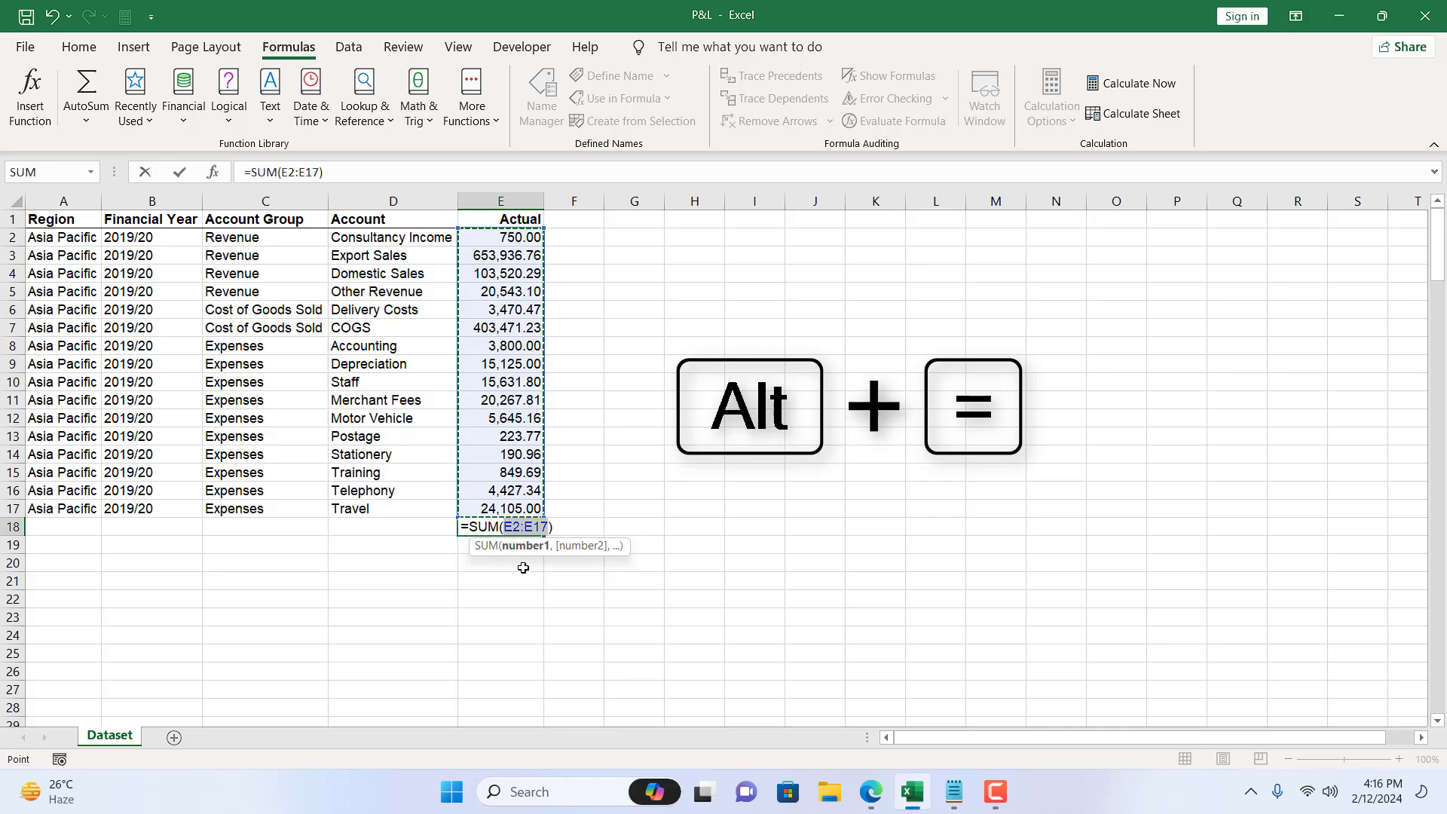
{"action": "key", "text": "Return"}
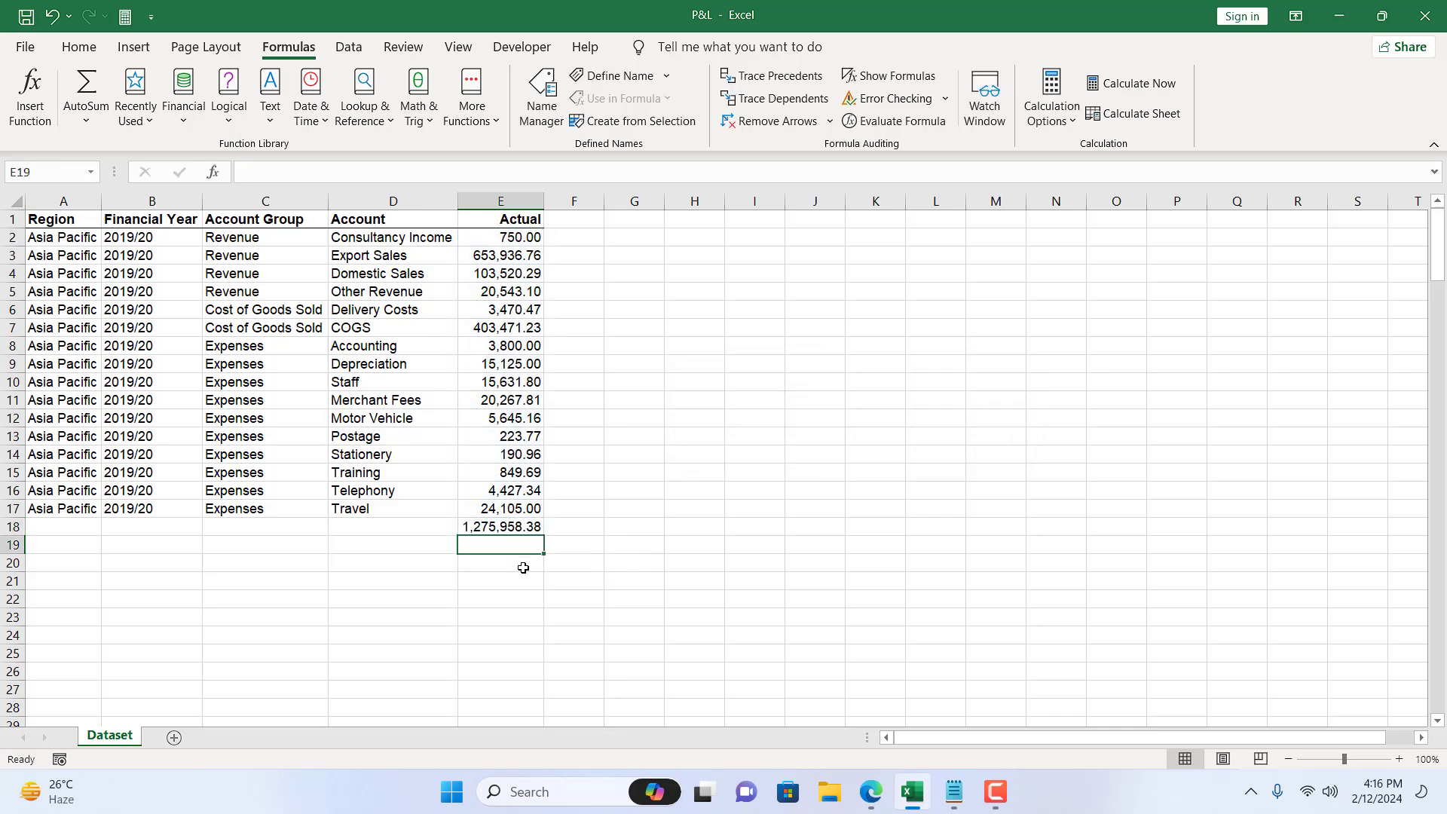
{"action": "key", "text": "ctrl+z"}
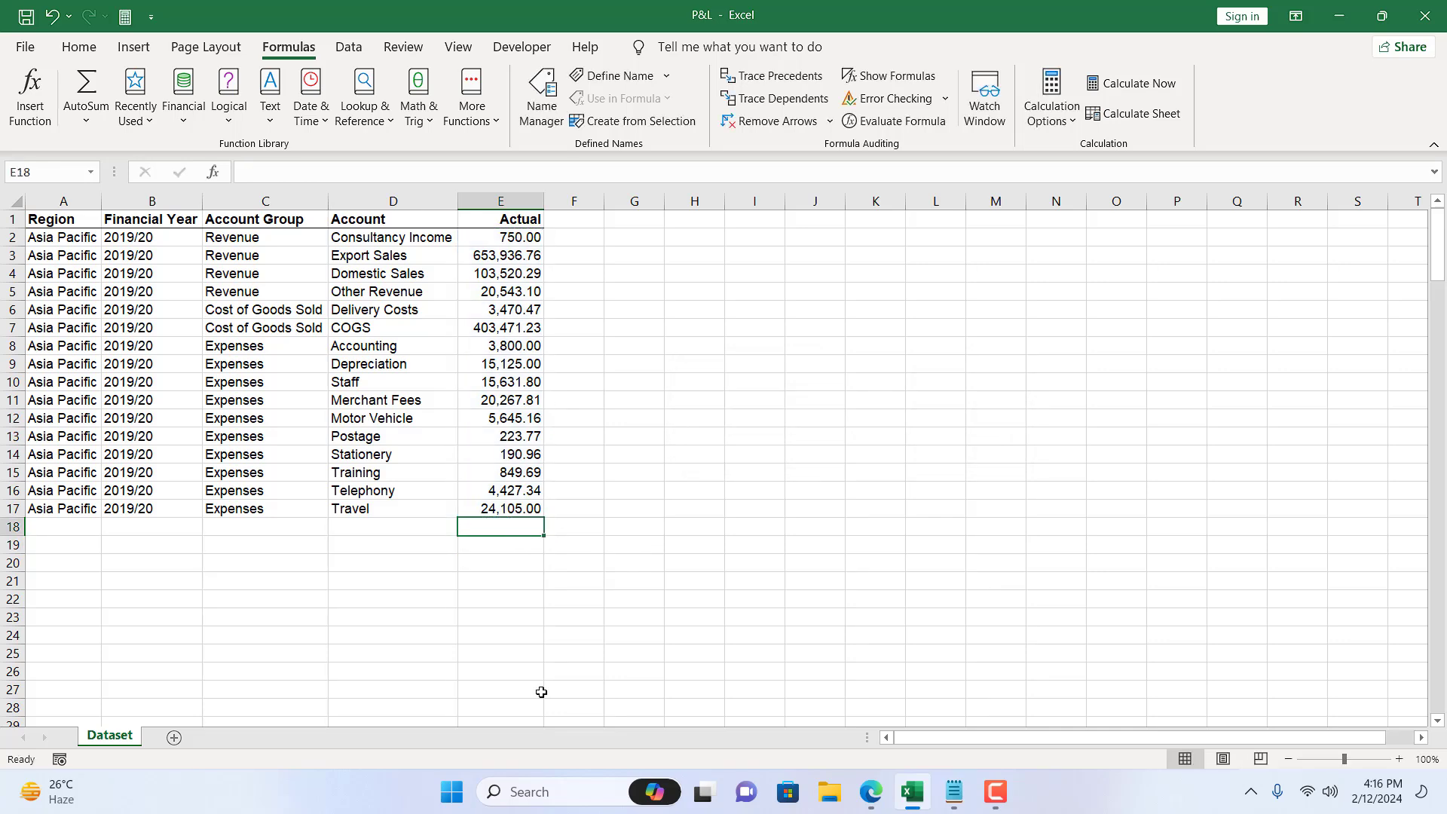
Select E2:E17 and confirm the status bar shows Sum 1,275,958.38.
{"action": "left_click_drag", "start_coordinate": [501, 238], "coordinate": [504, 507]}
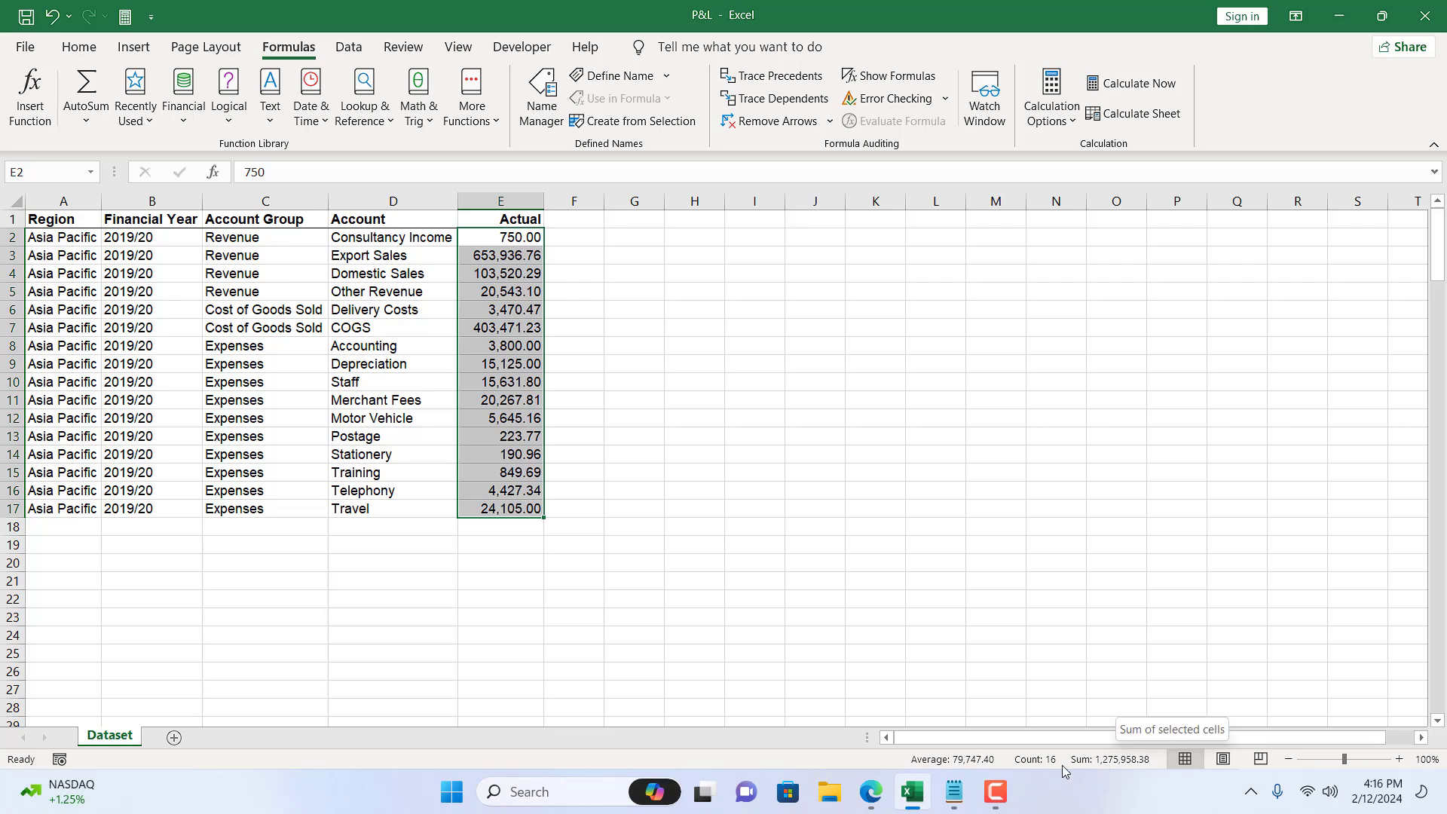
{"action": "right_click", "coordinate": [842, 762]}
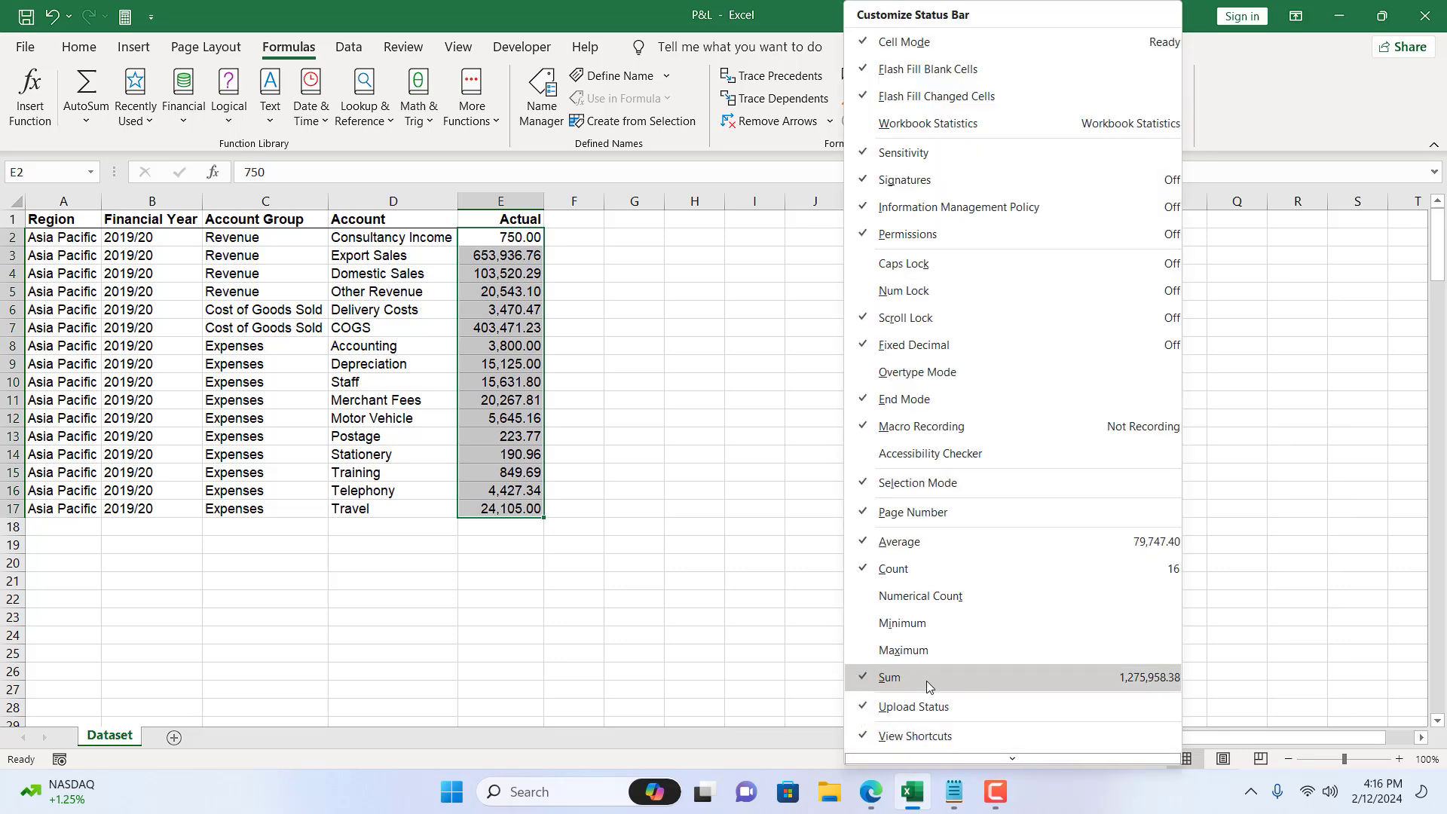
{"action": "left_click", "coordinate": [835, 766]}
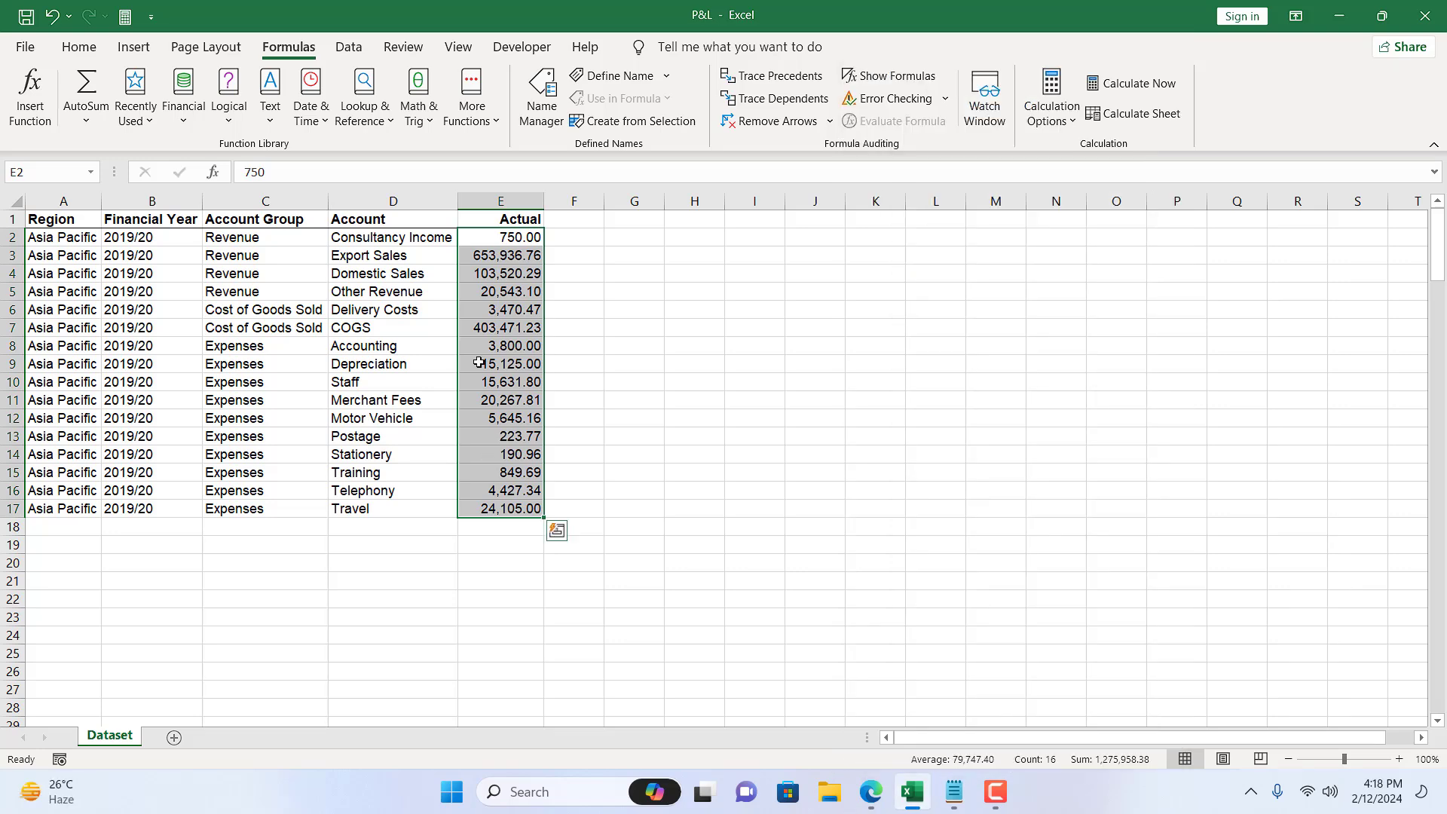
{"action": "left_click_drag", "start_coordinate": [479, 240], "coordinate": [460, 506]}
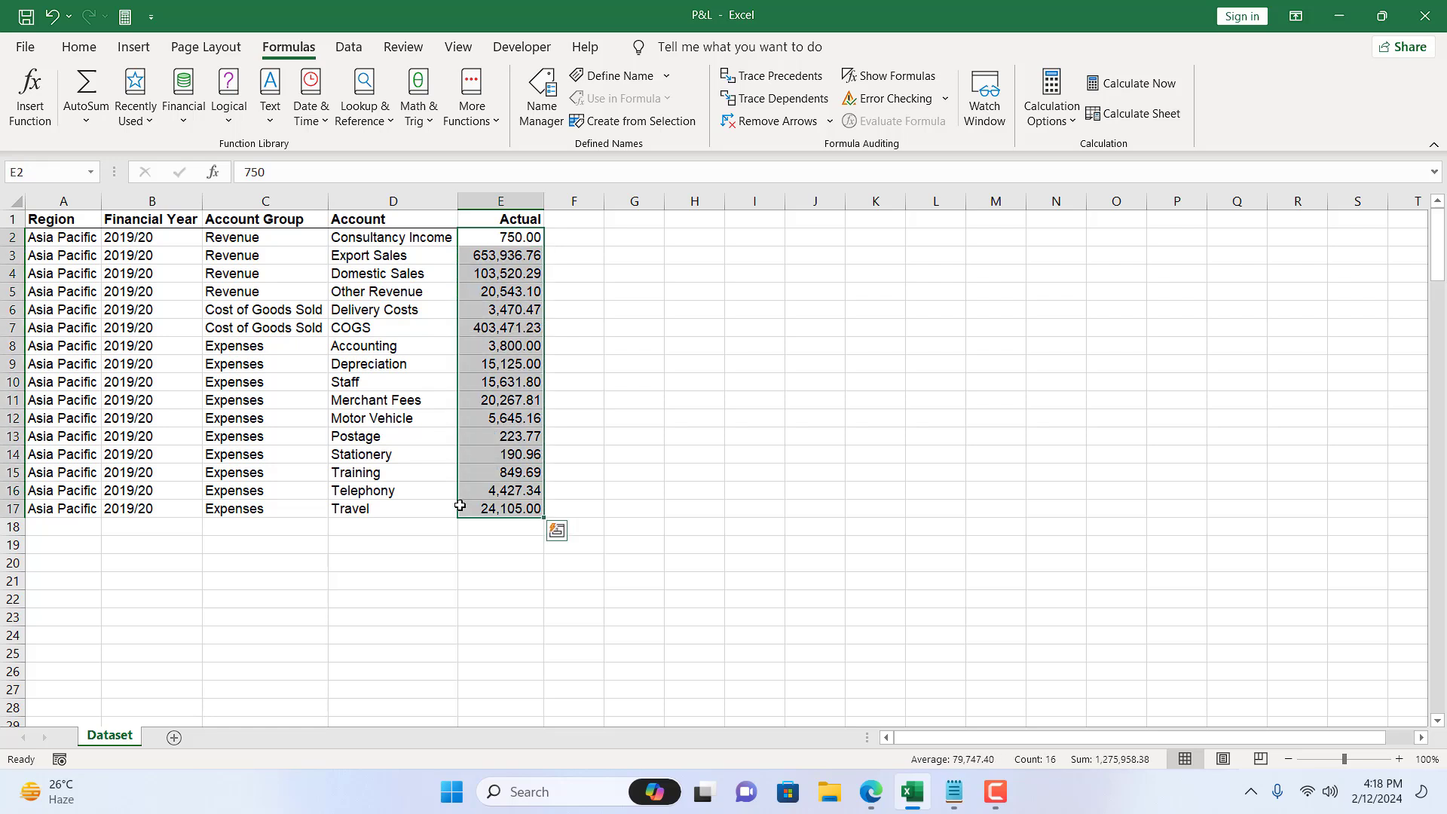
{"action": "left_click", "coordinate": [41, 179]}
{"action": "type", "text": "Actual"}
{"action": "key", "text": "Return"}
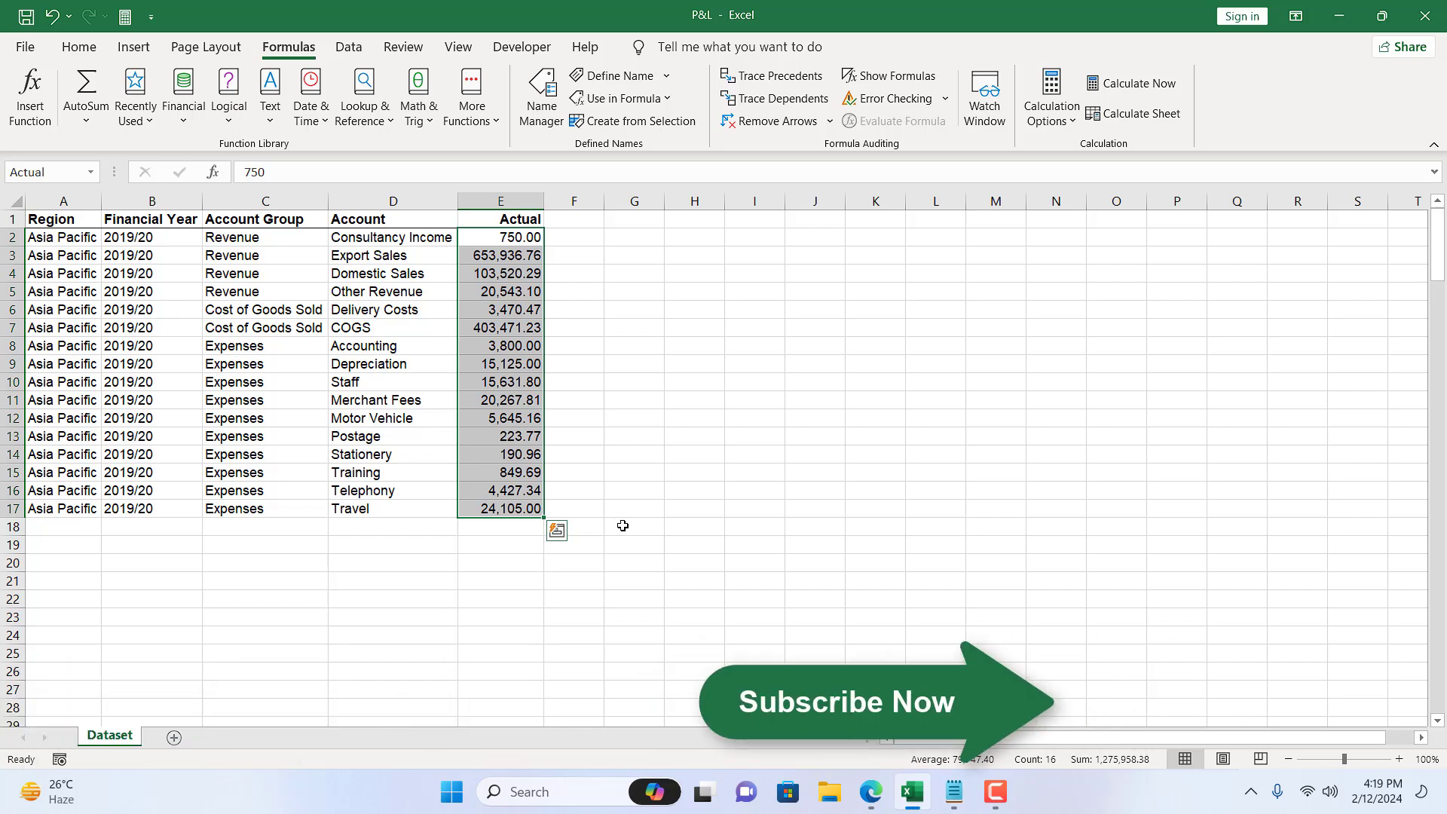
{"action": "left_click", "coordinate": [622, 526]}
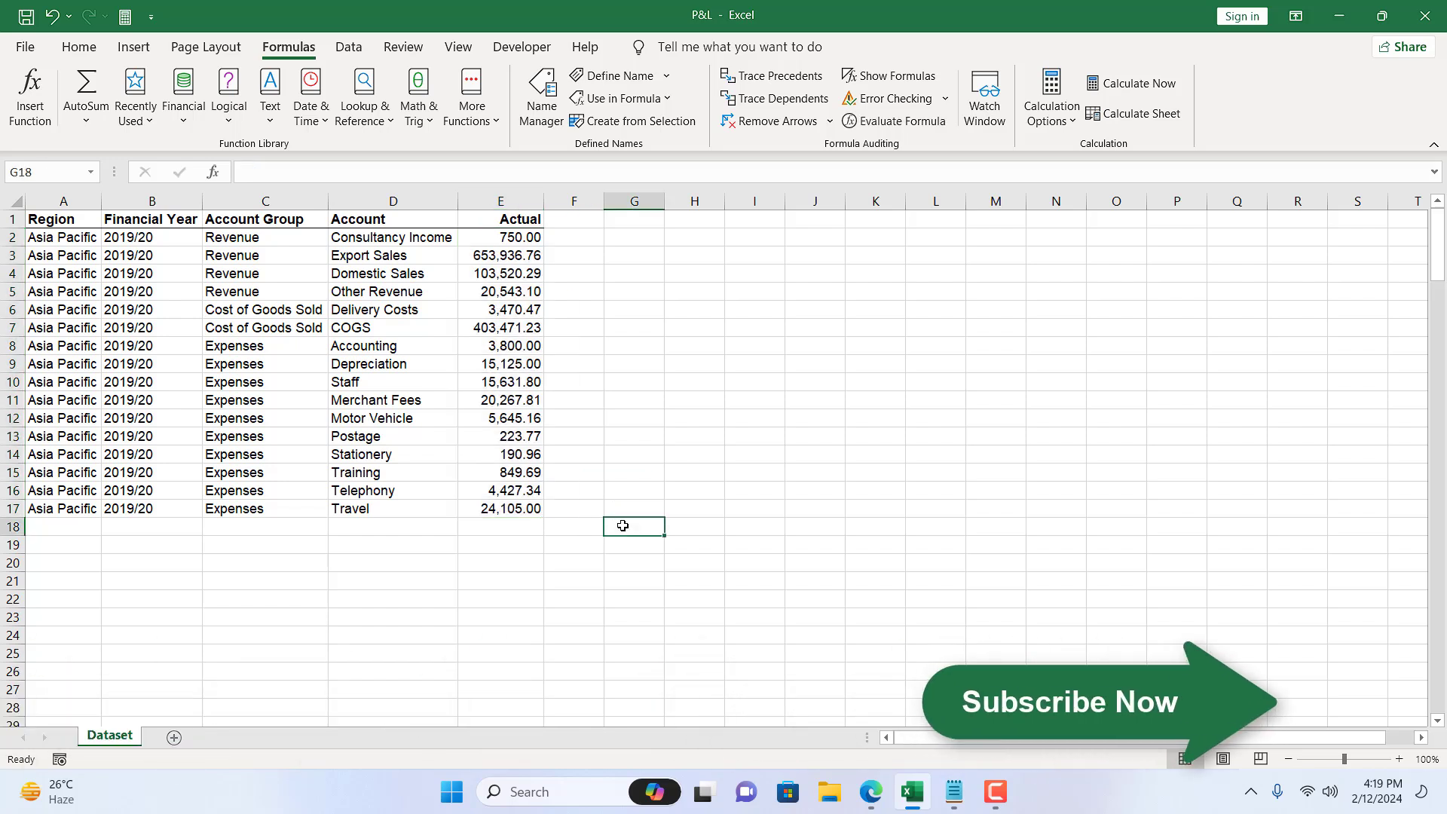
{"action": "left_click", "coordinate": [479, 525]}
{"action": "type", "text": "="}
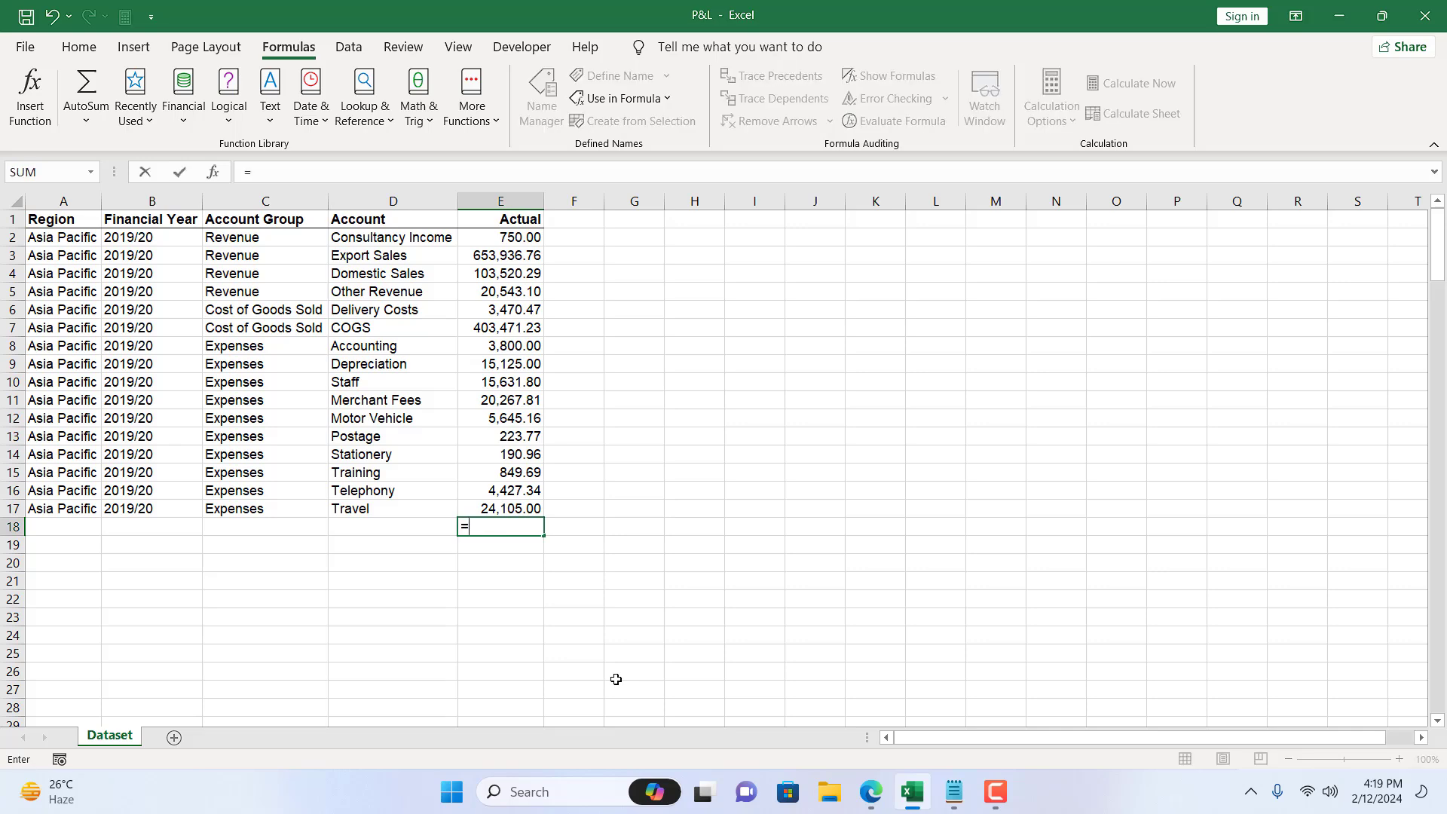
{"action": "type", "text": "sum"}
{"action": "key", "text": "Tab"}
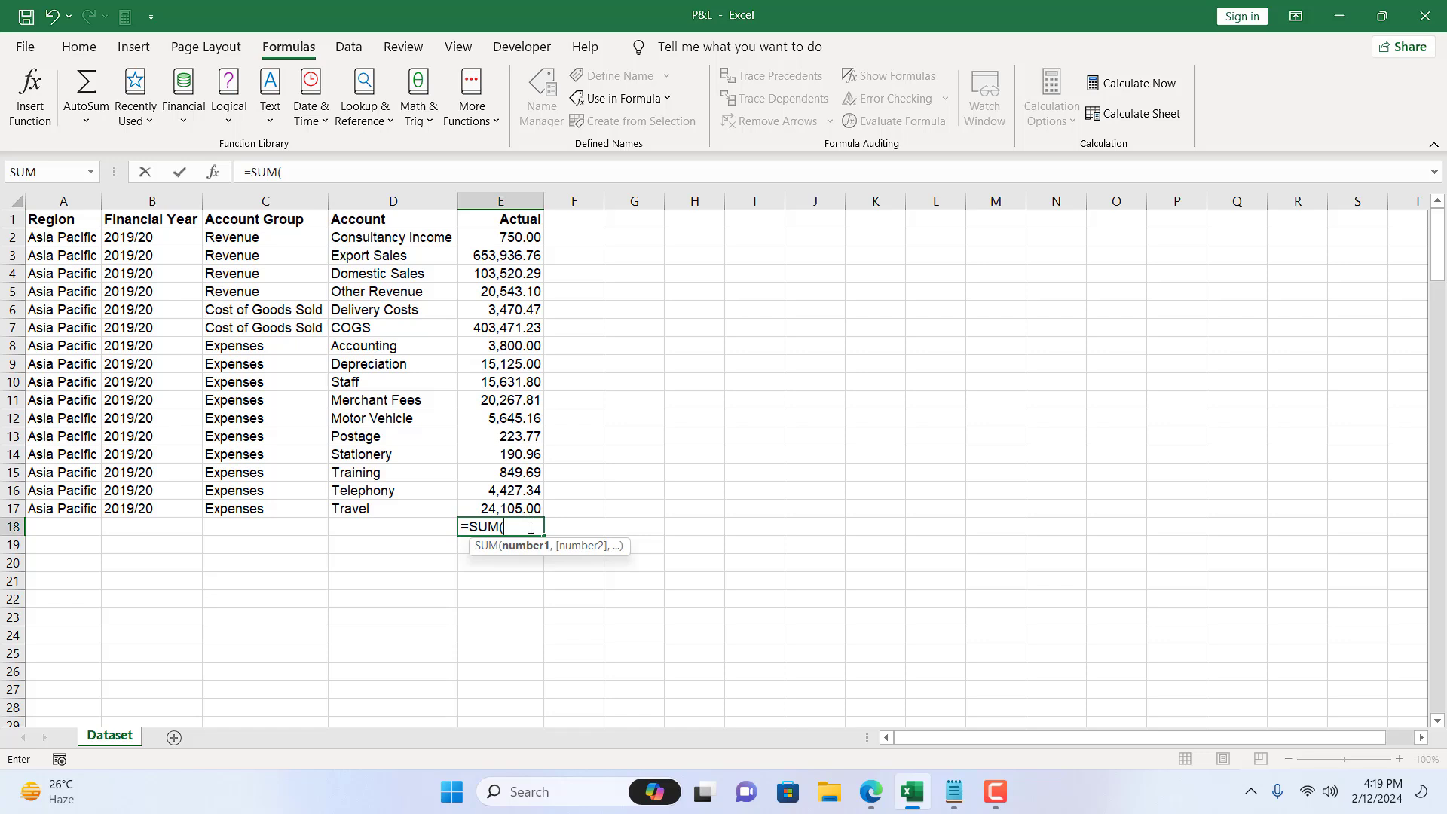
{"action": "type", "text": "ac"}
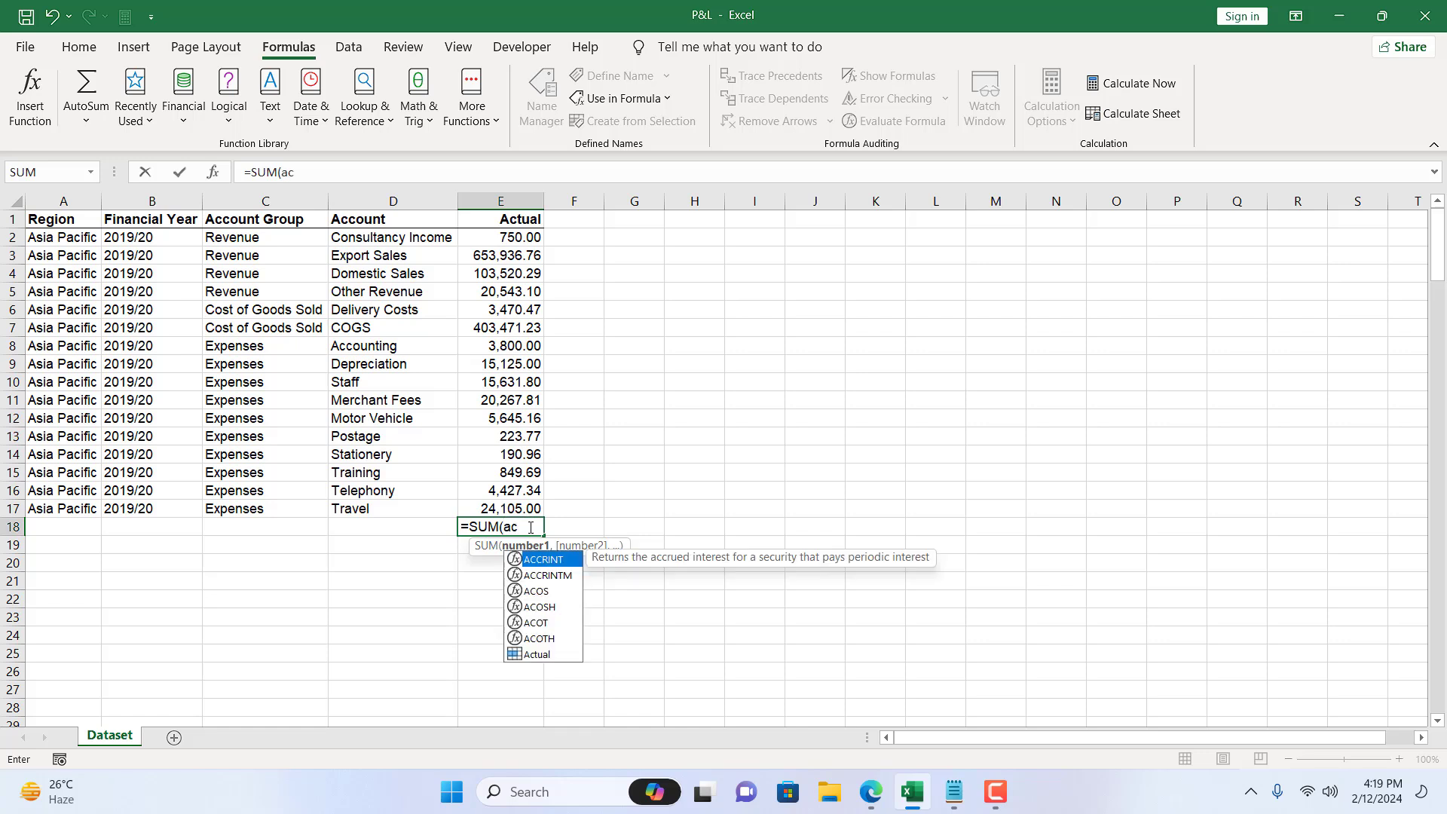
{"action": "double_click", "coordinate": [537, 655]}
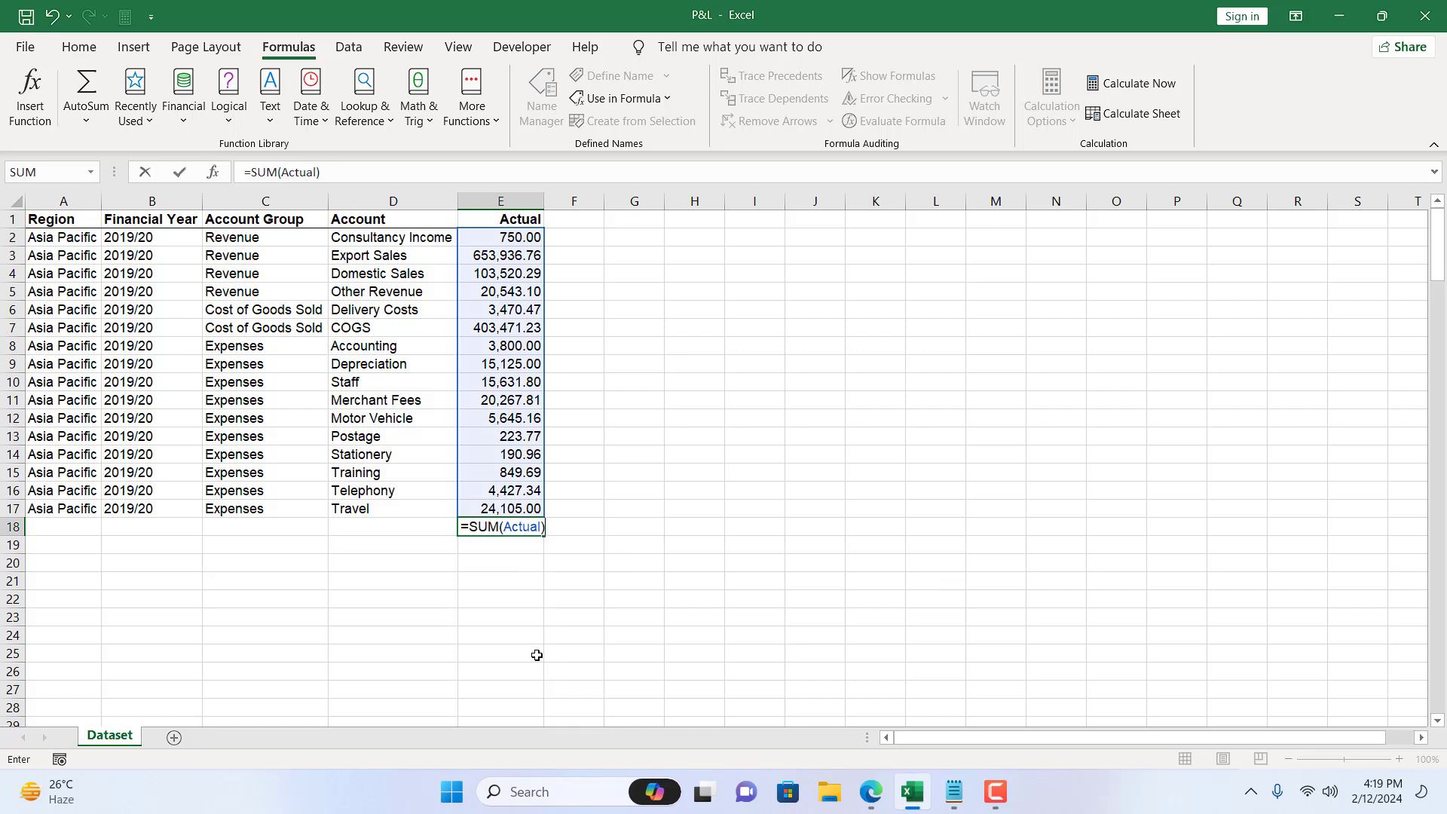
{"action": "key", "text": "Return"}
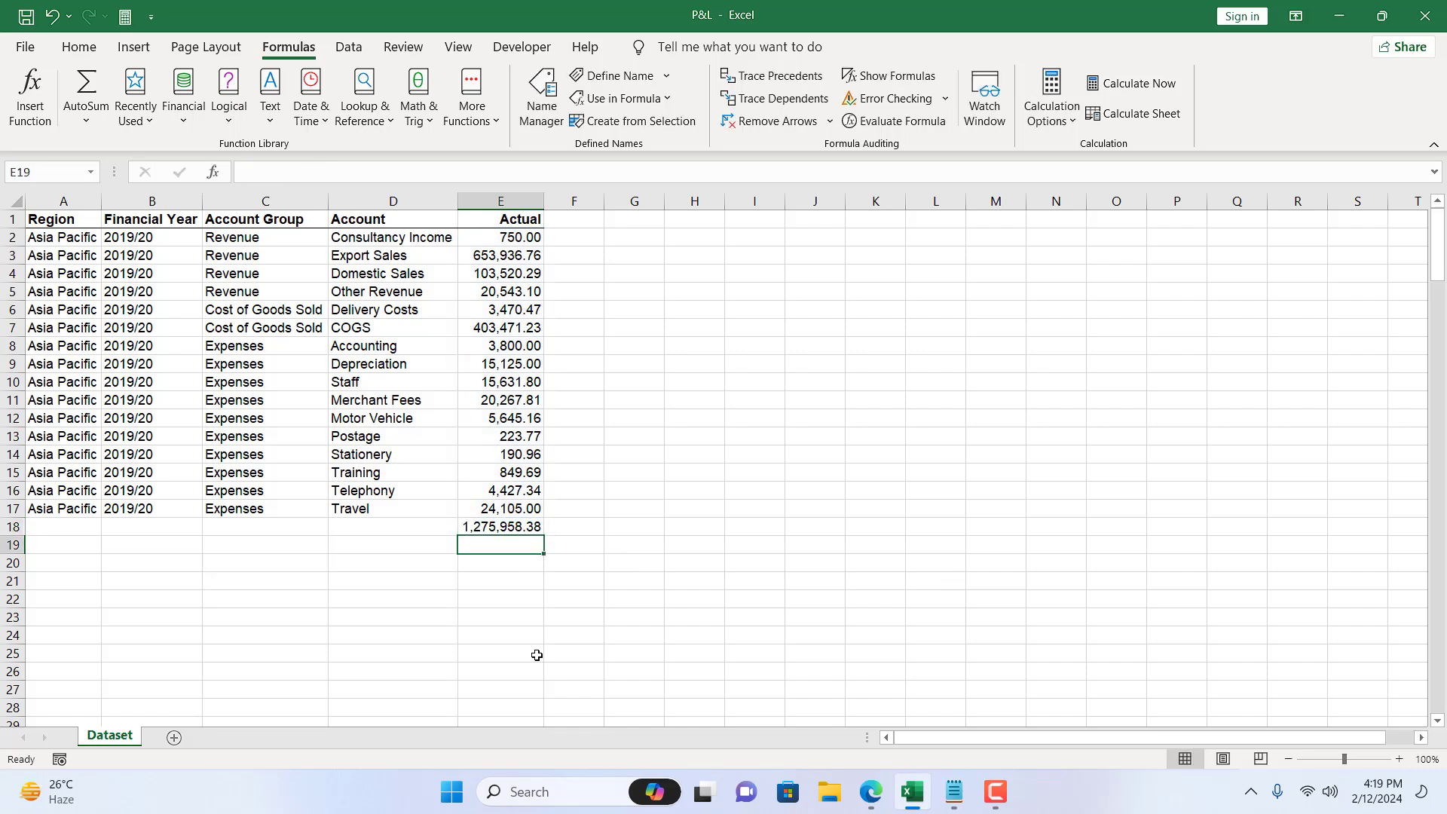
{"action": "left_click", "coordinate": [477, 528]}
{"action": "key", "text": "Delete"}
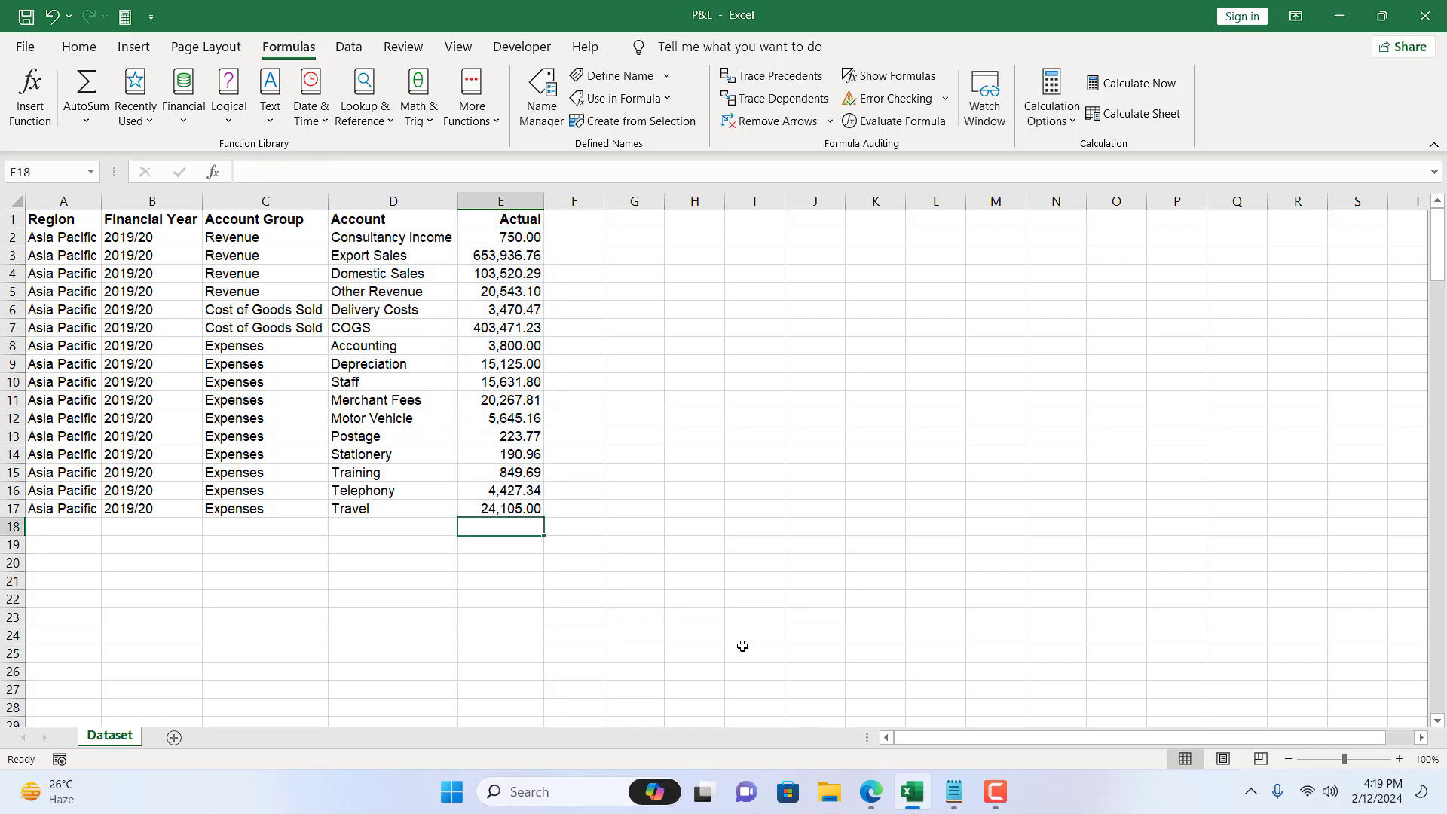
{"action": "left_click", "coordinate": [742, 646]}
{"action": "left_click", "coordinate": [88, 172]}
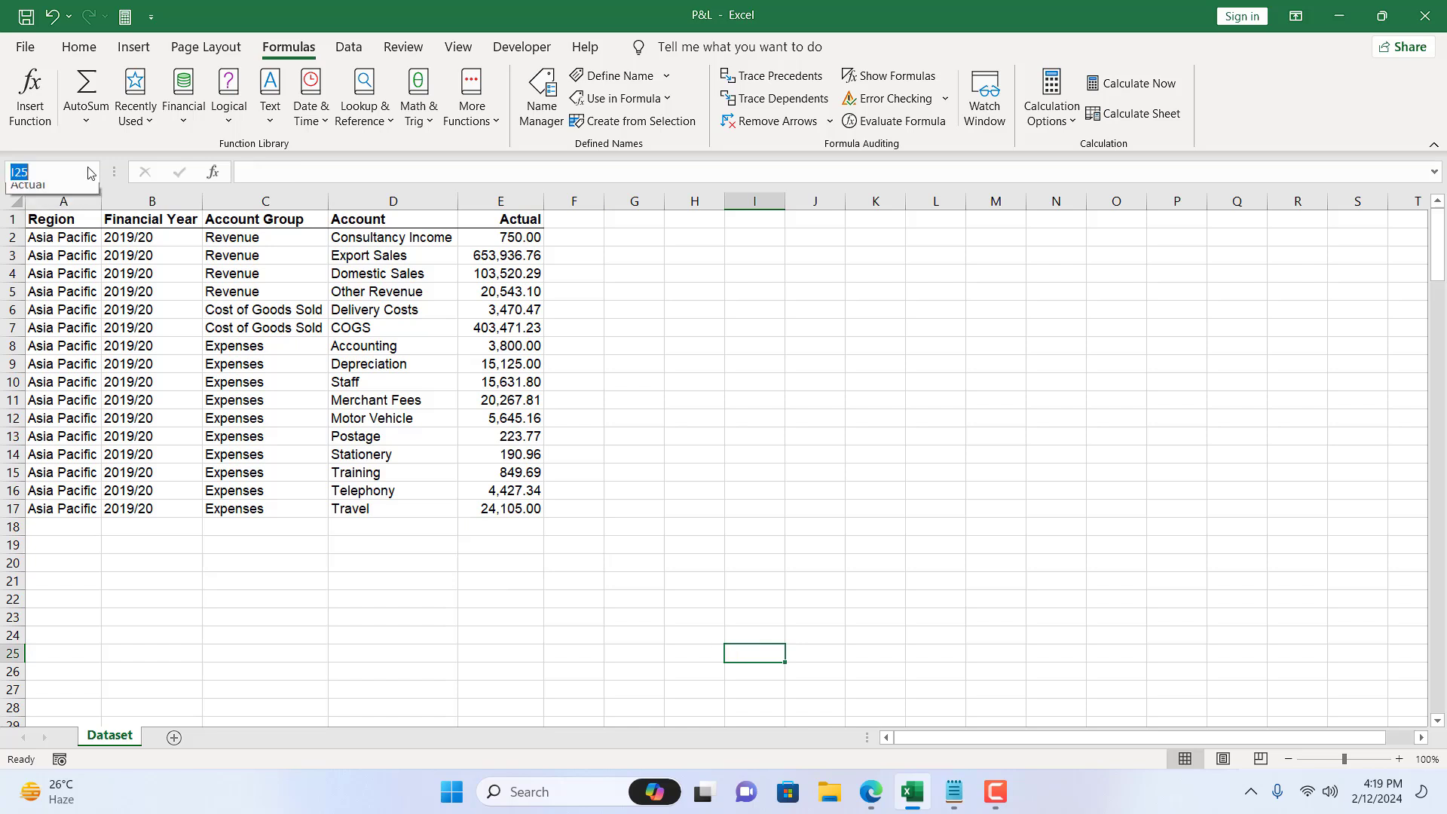
{"action": "left_click", "coordinate": [31, 193]}
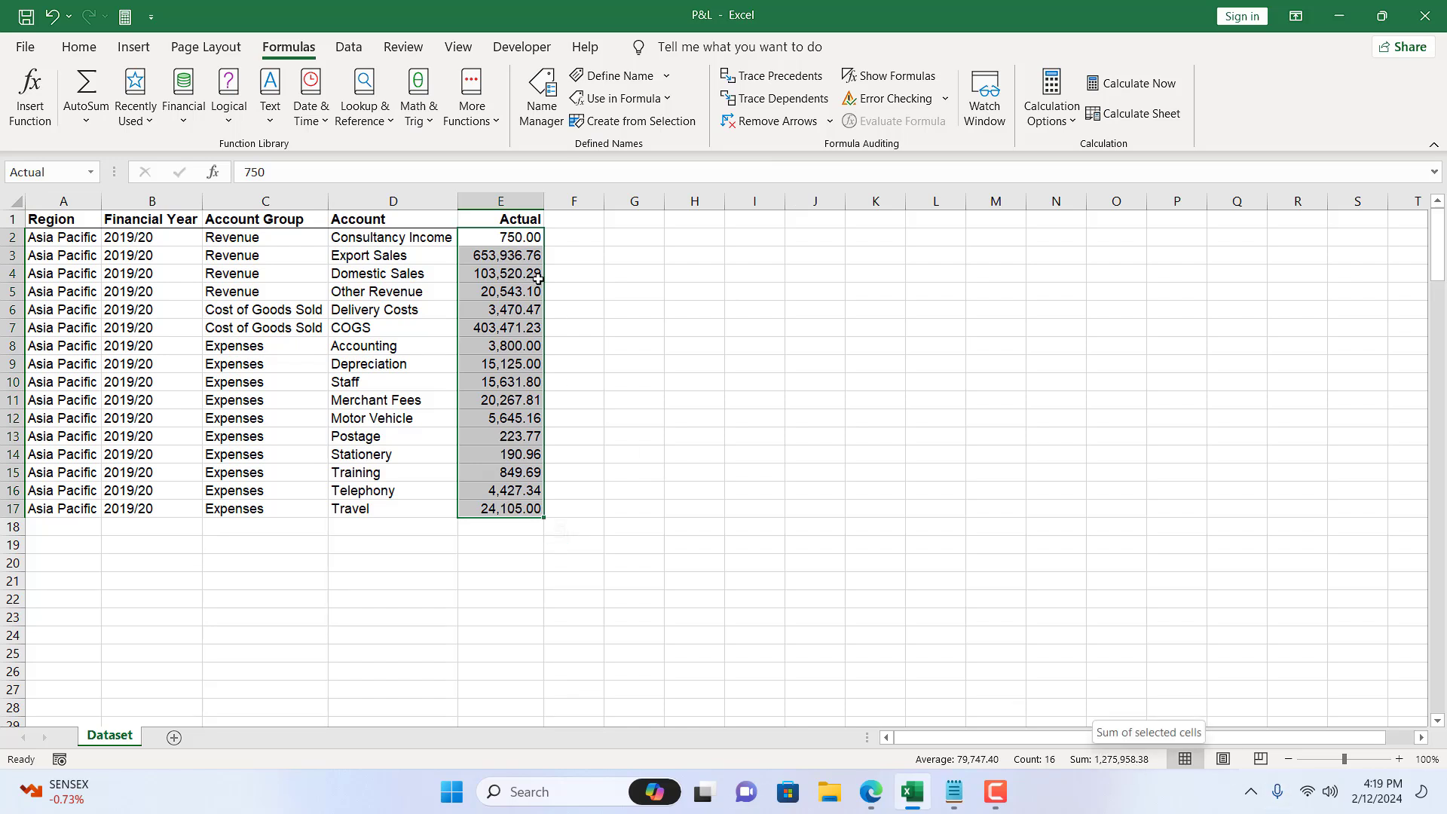
{"action": "left_click", "coordinate": [681, 616]}
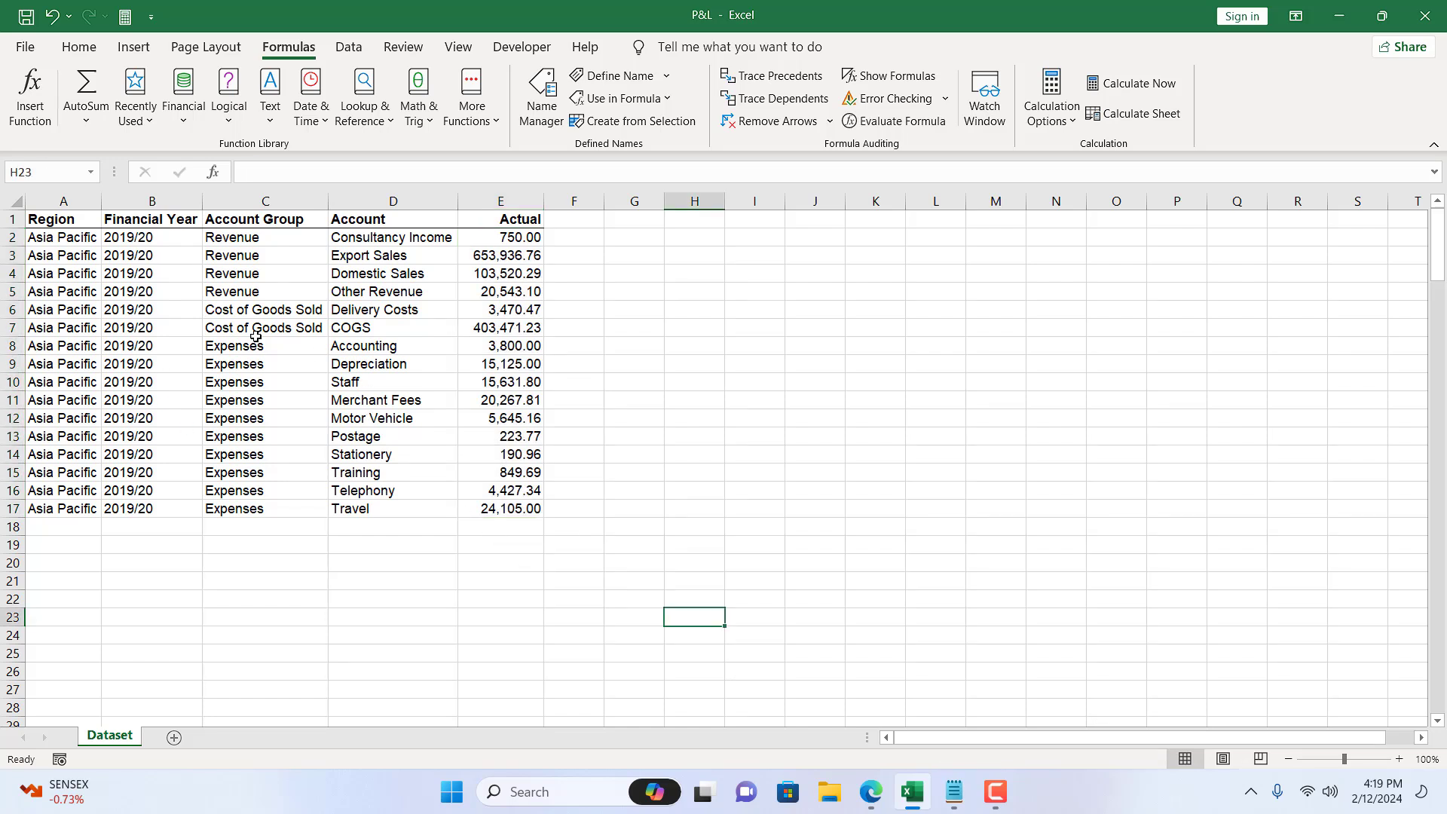
Convert A1:E17 into a table with headers (Table1) using Ctrl+T.
{"action": "left_click", "coordinate": [243, 356]}
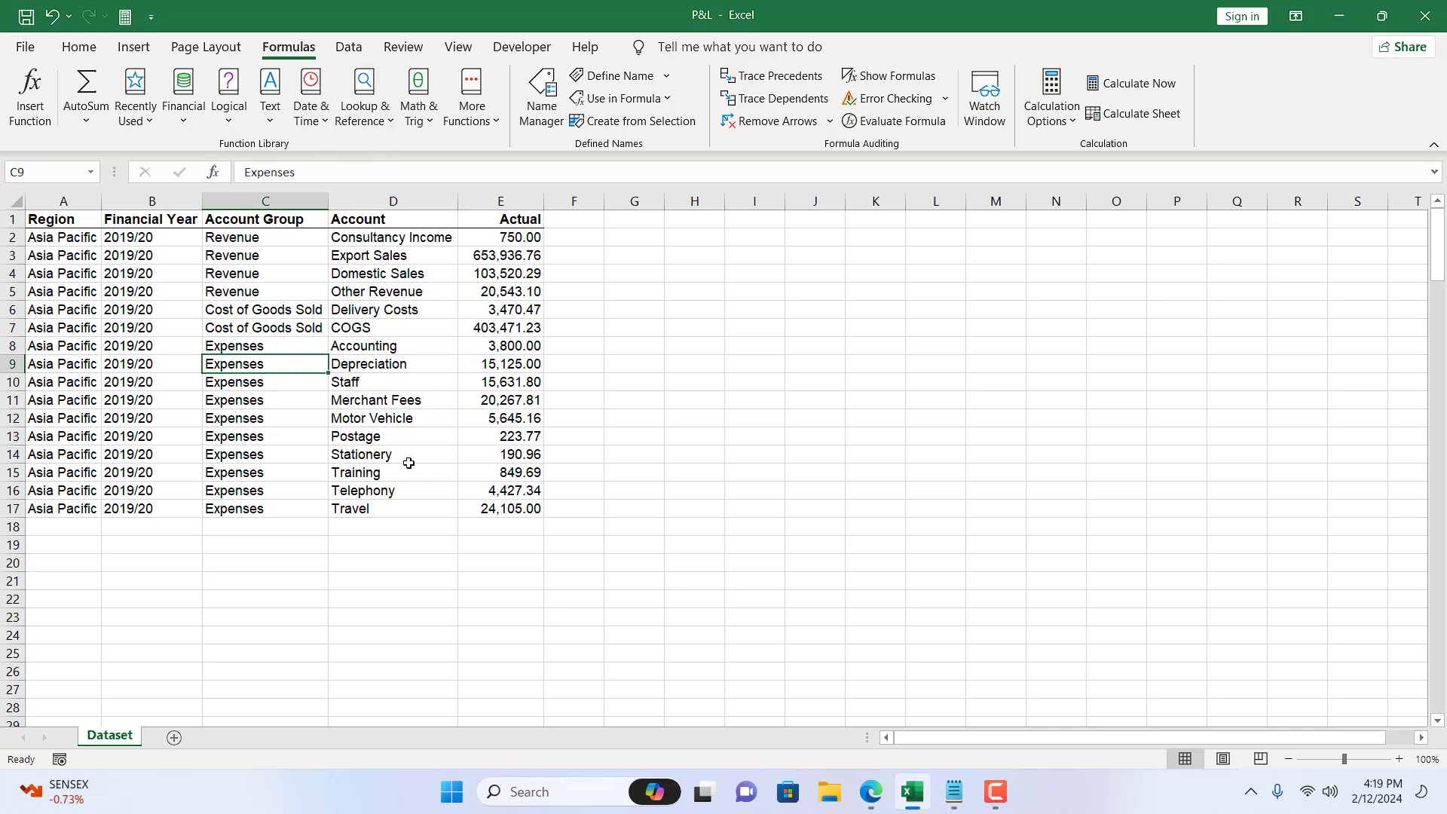
{"action": "left_click", "coordinate": [132, 48]}
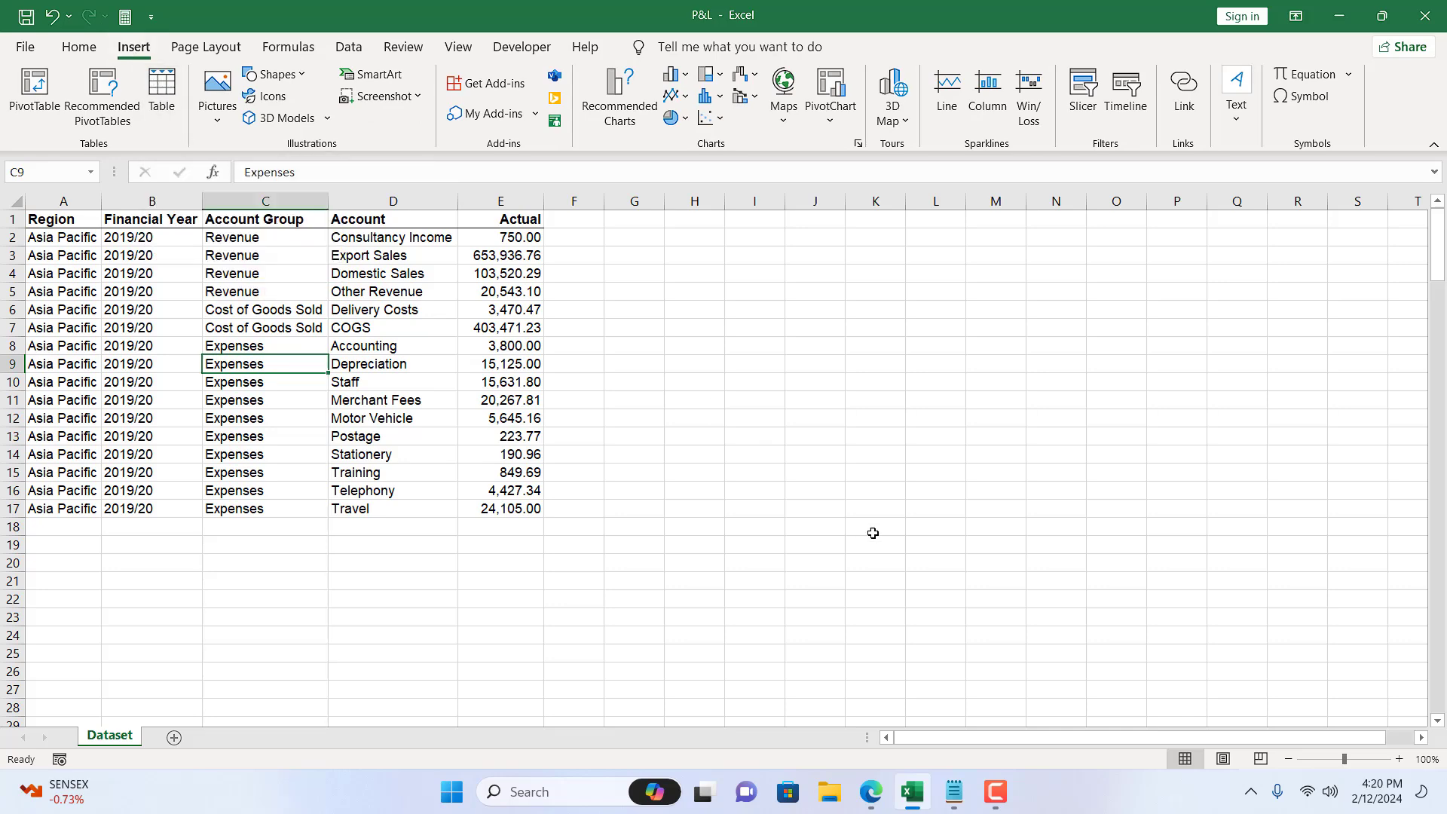
{"action": "key", "text": "ctrl+t"}
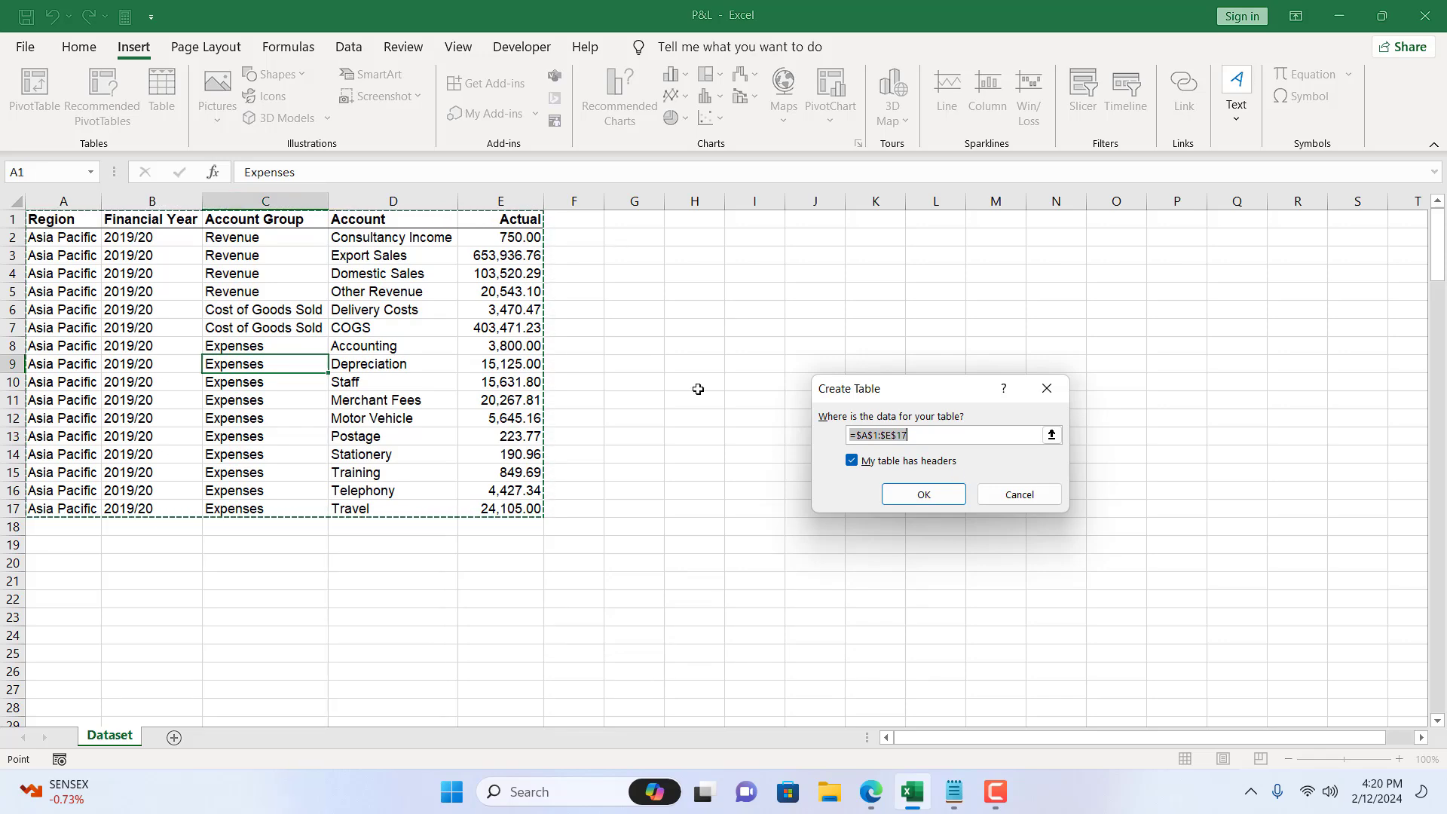
{"action": "left_click", "coordinate": [916, 494]}
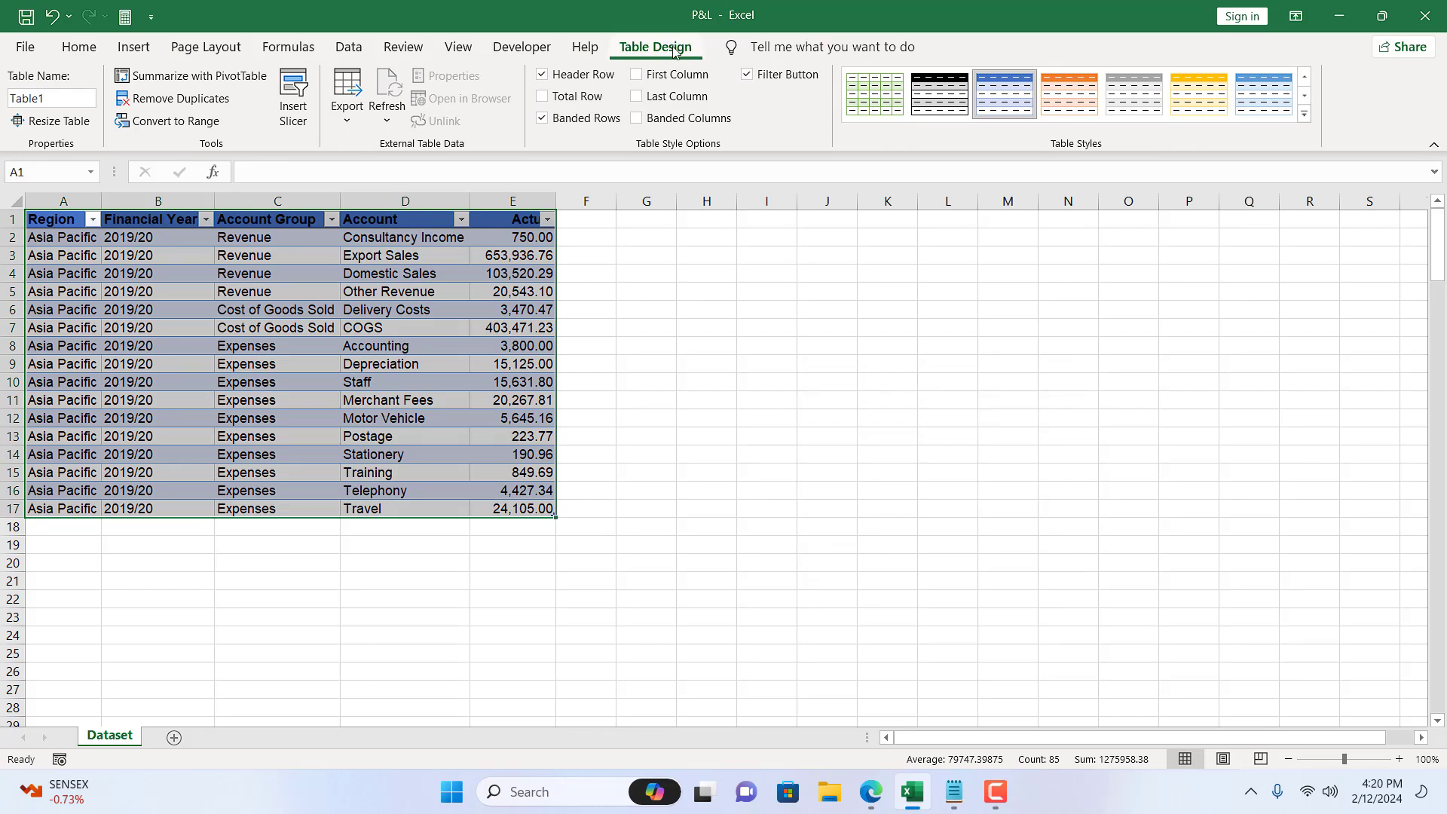
Add a Total row, then enter a 233 row below and stretch Table1 over it, totalling 1,276,191.38.
{"action": "left_click", "coordinate": [543, 97]}
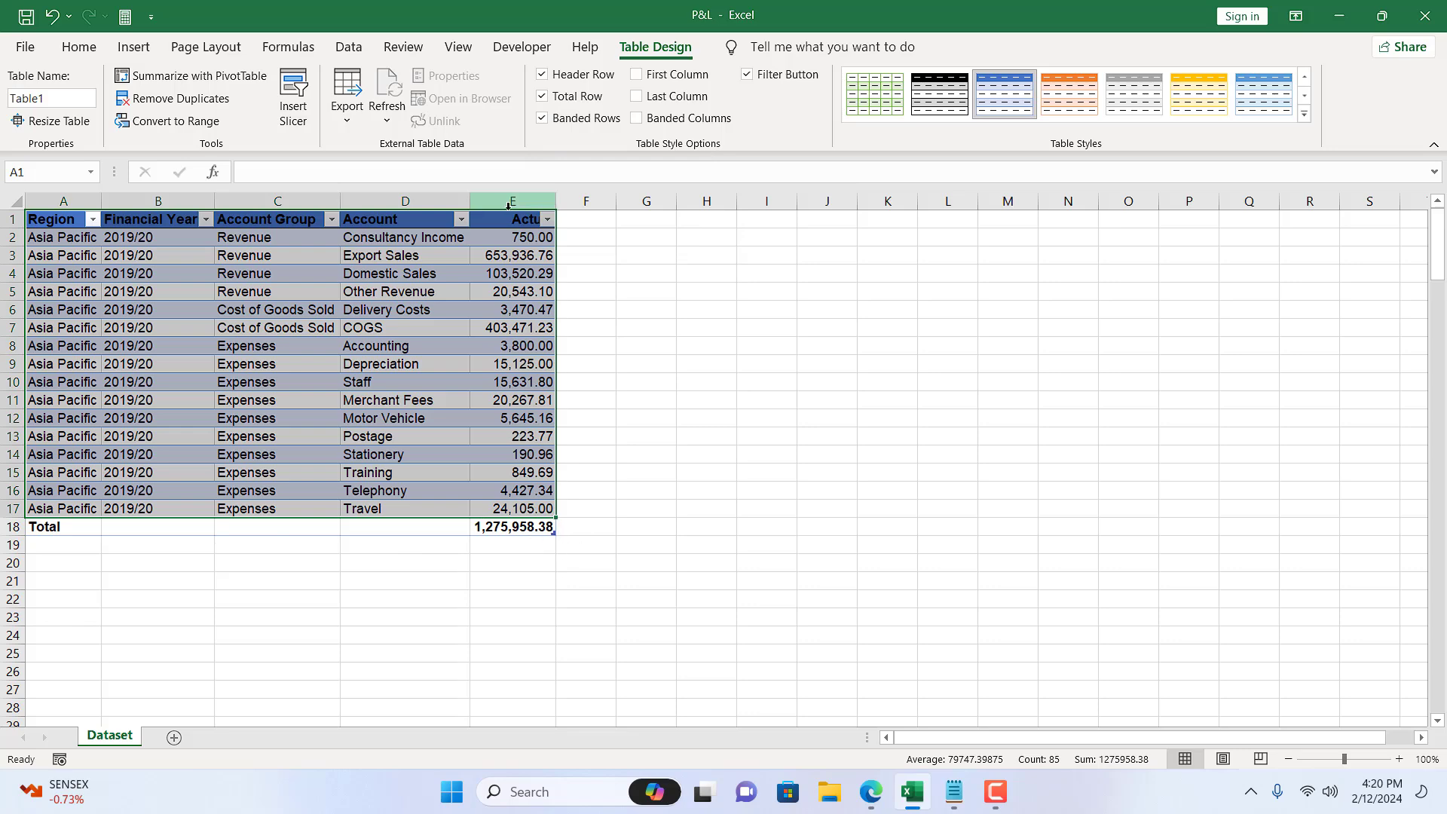
{"action": "left_click", "coordinate": [537, 574]}
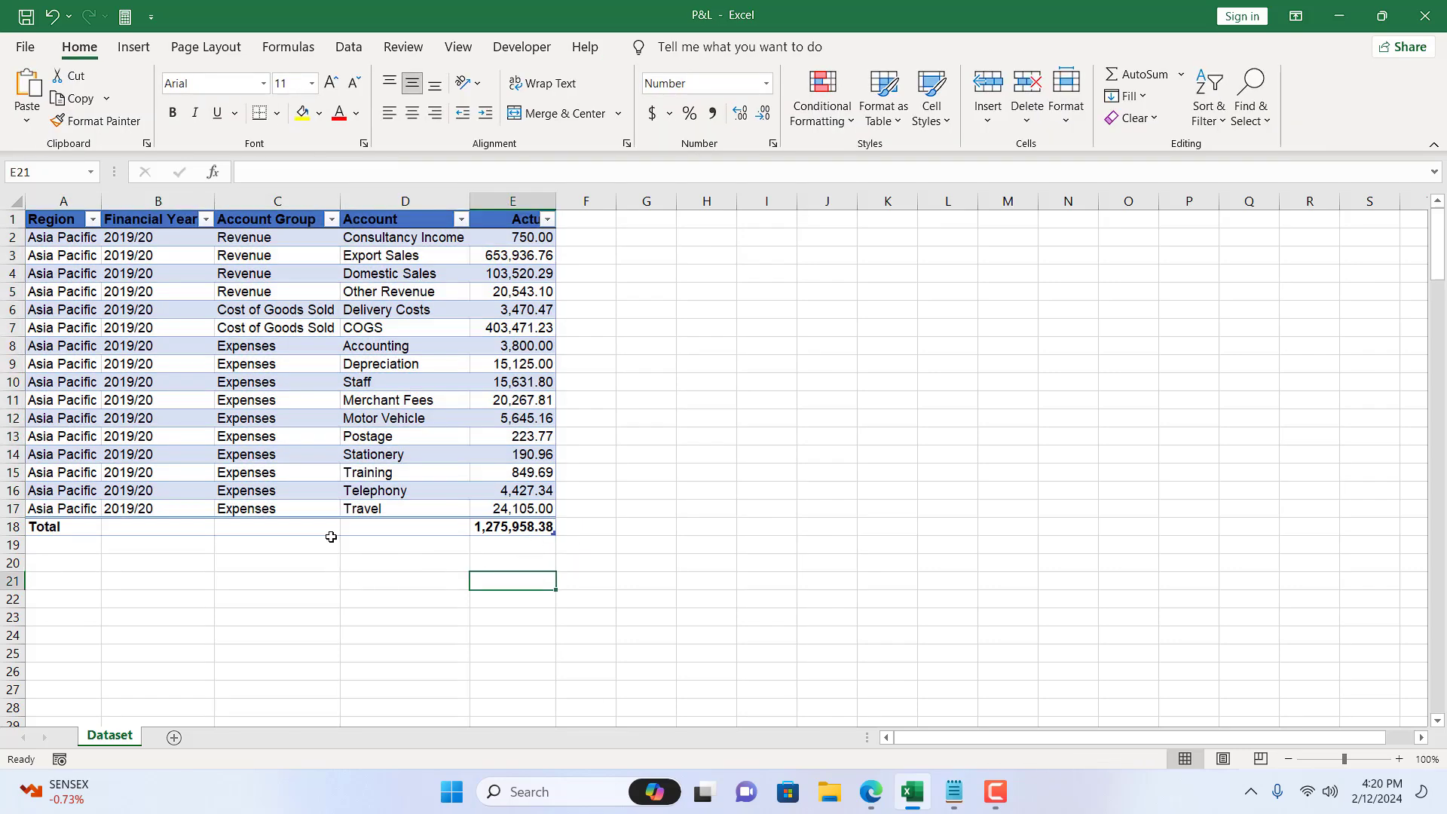
{"action": "left_click", "coordinate": [59, 539]}
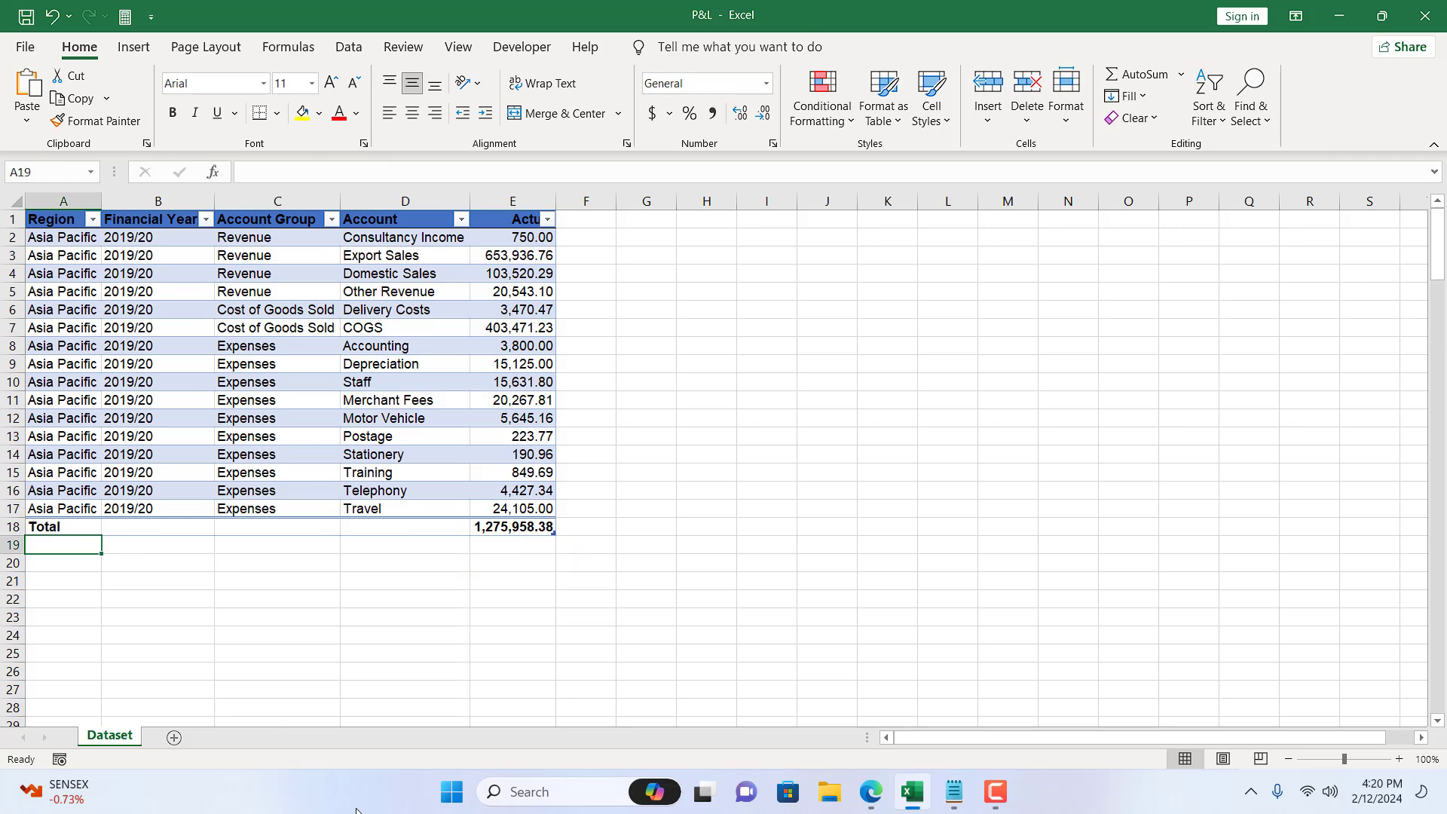
{"action": "type", "text": "sdfsdf"}
{"action": "key", "text": "Return"}
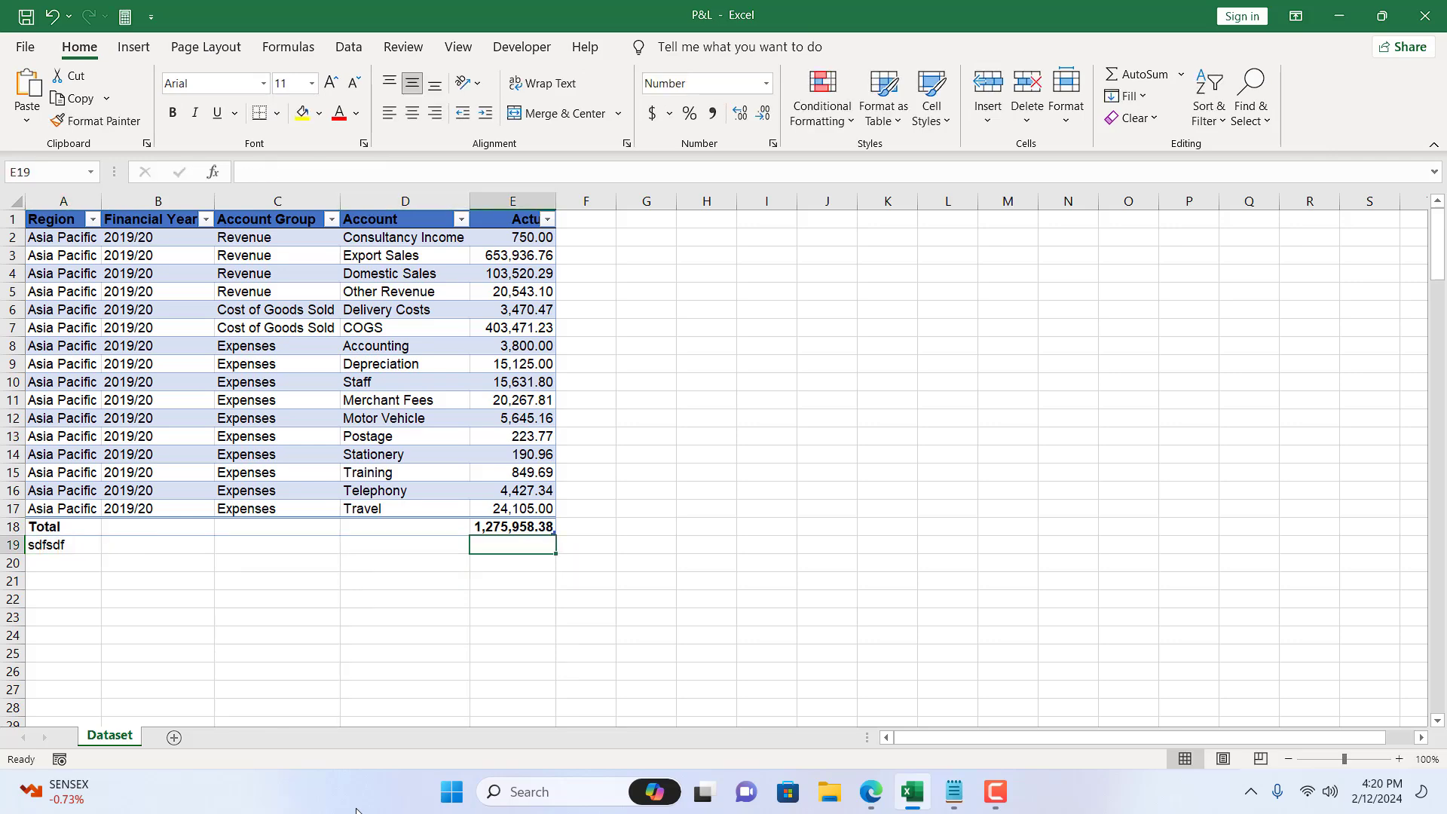
{"action": "type", "text": "233"}
{"action": "key", "text": "Tab"}
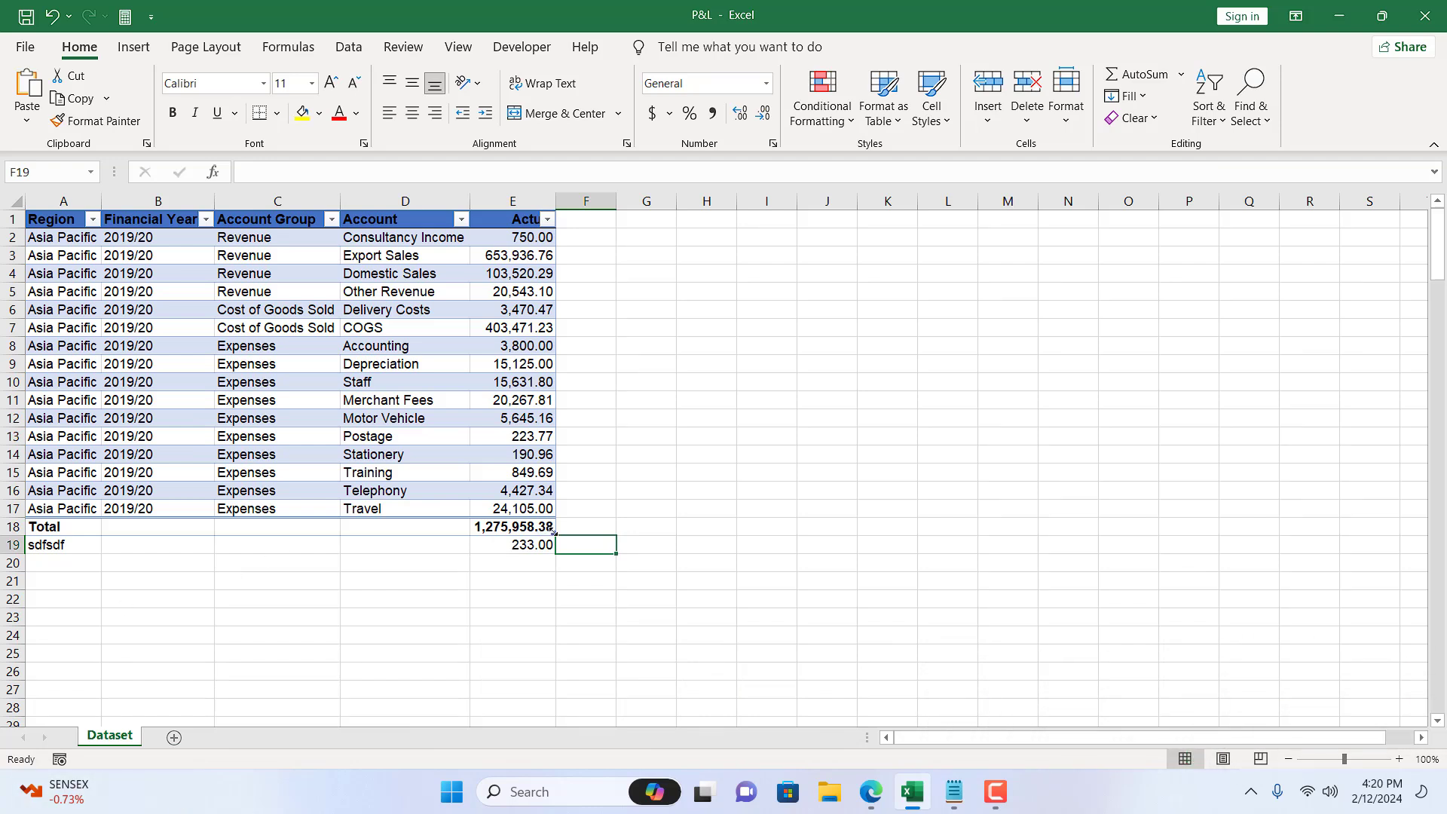
{"action": "left_click_drag", "start_coordinate": [554, 532], "coordinate": [554, 556]}
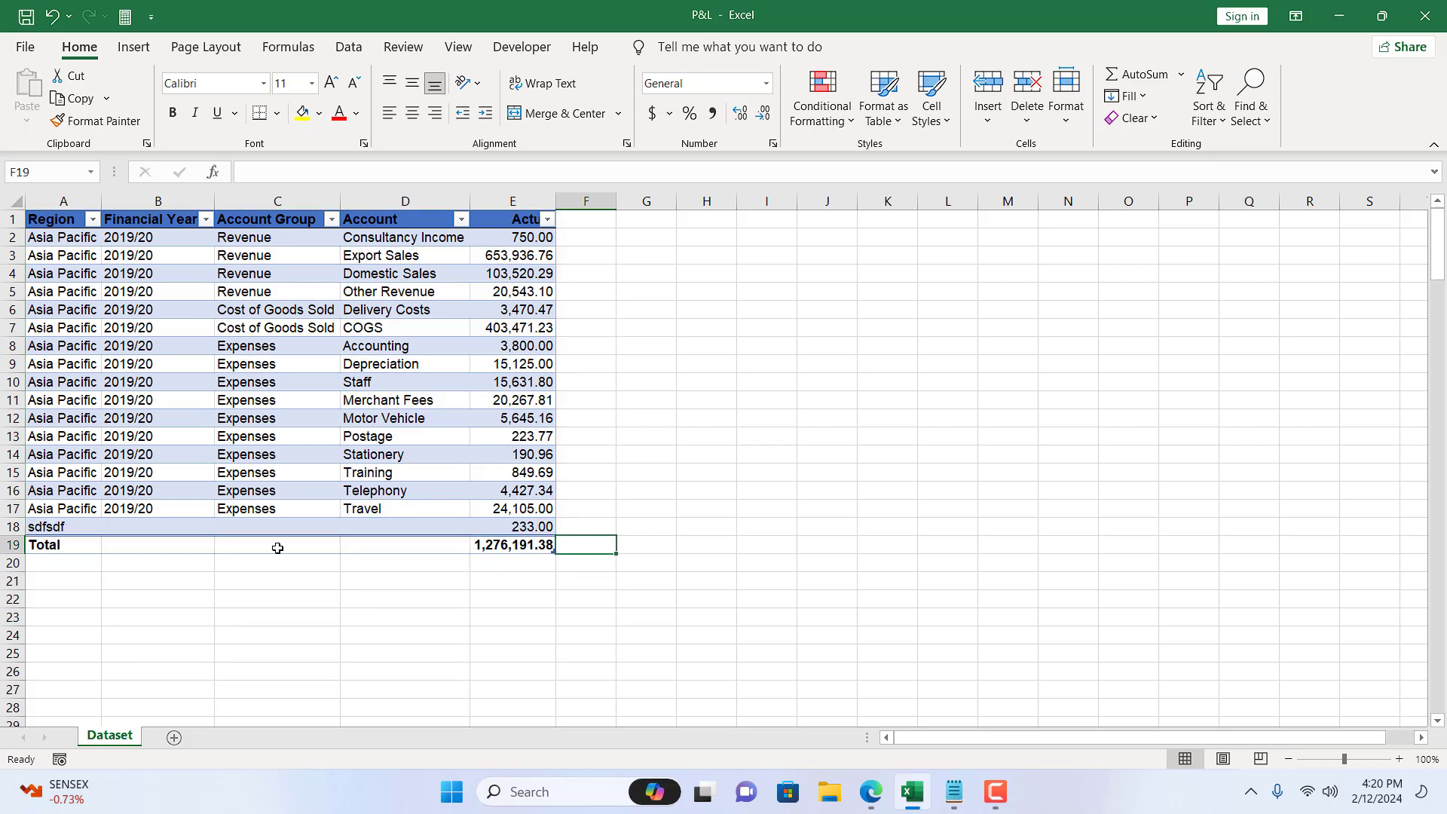
{"action": "left_click", "coordinate": [503, 551]}
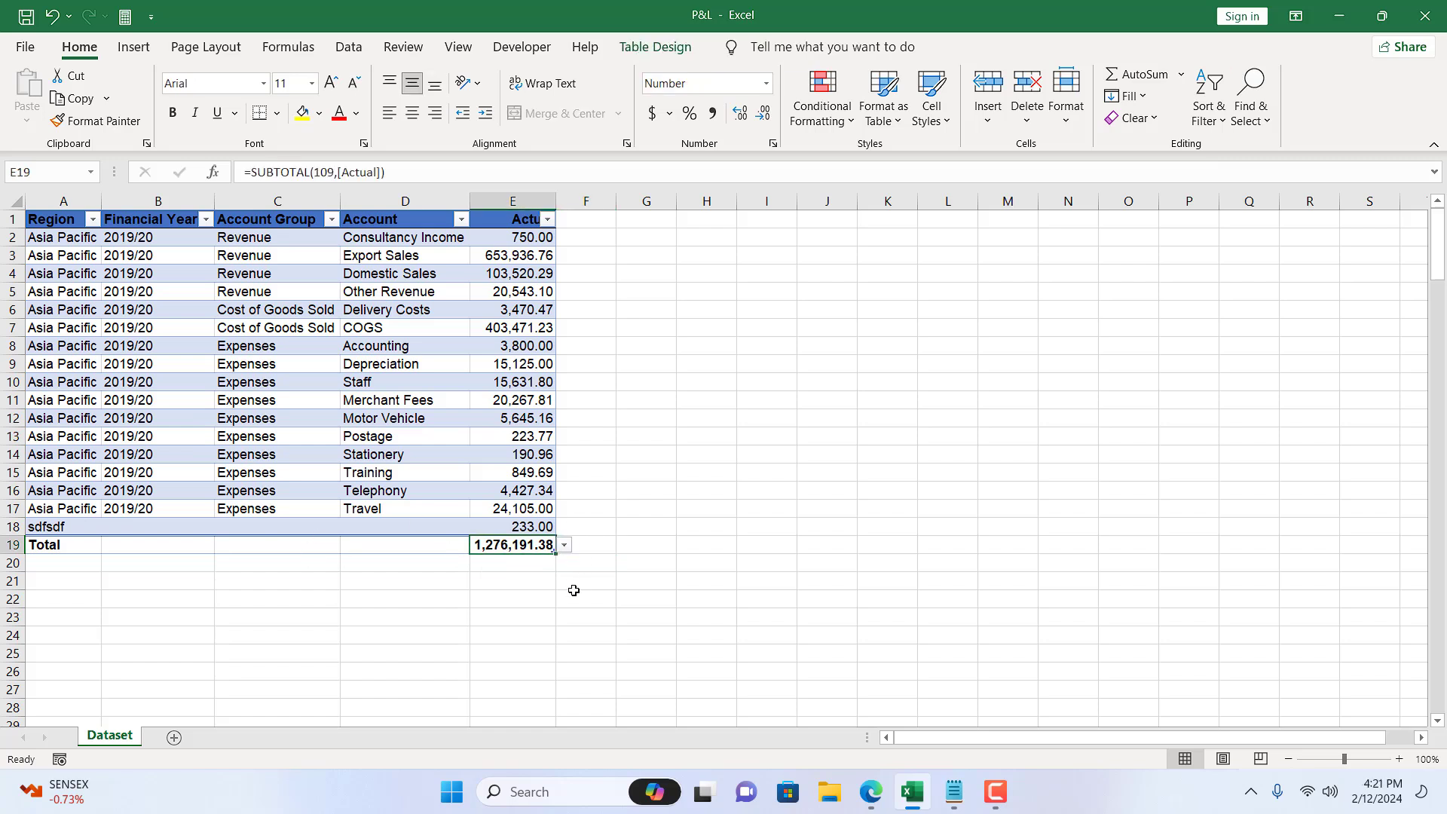
Add table row 19 labelled 'sdfsdfsdfsdf' with Actual 12,121, raising the total to 1,288,312.38.
{"action": "left_click", "coordinate": [488, 523]}
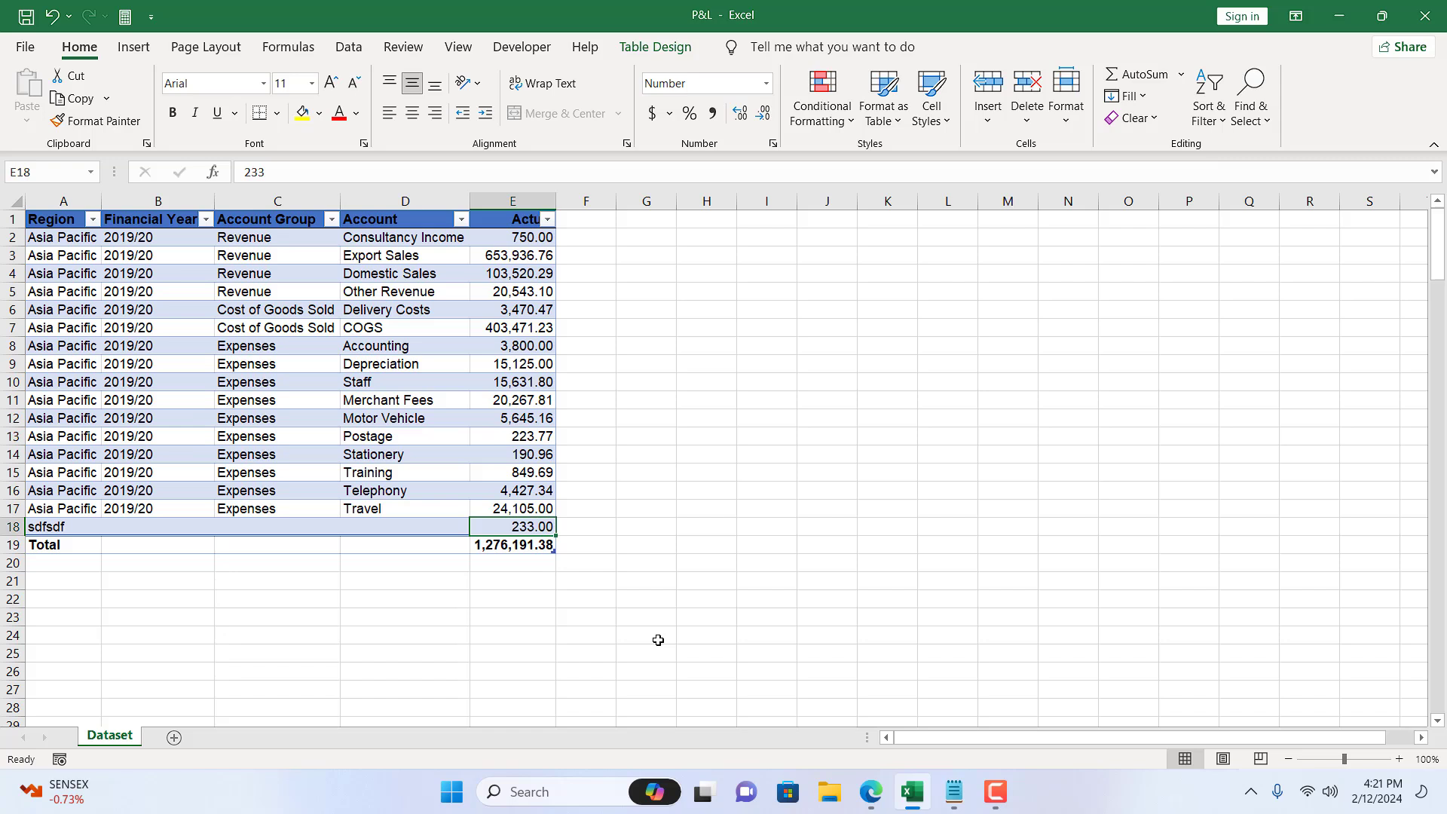
{"action": "key", "text": "Down"}
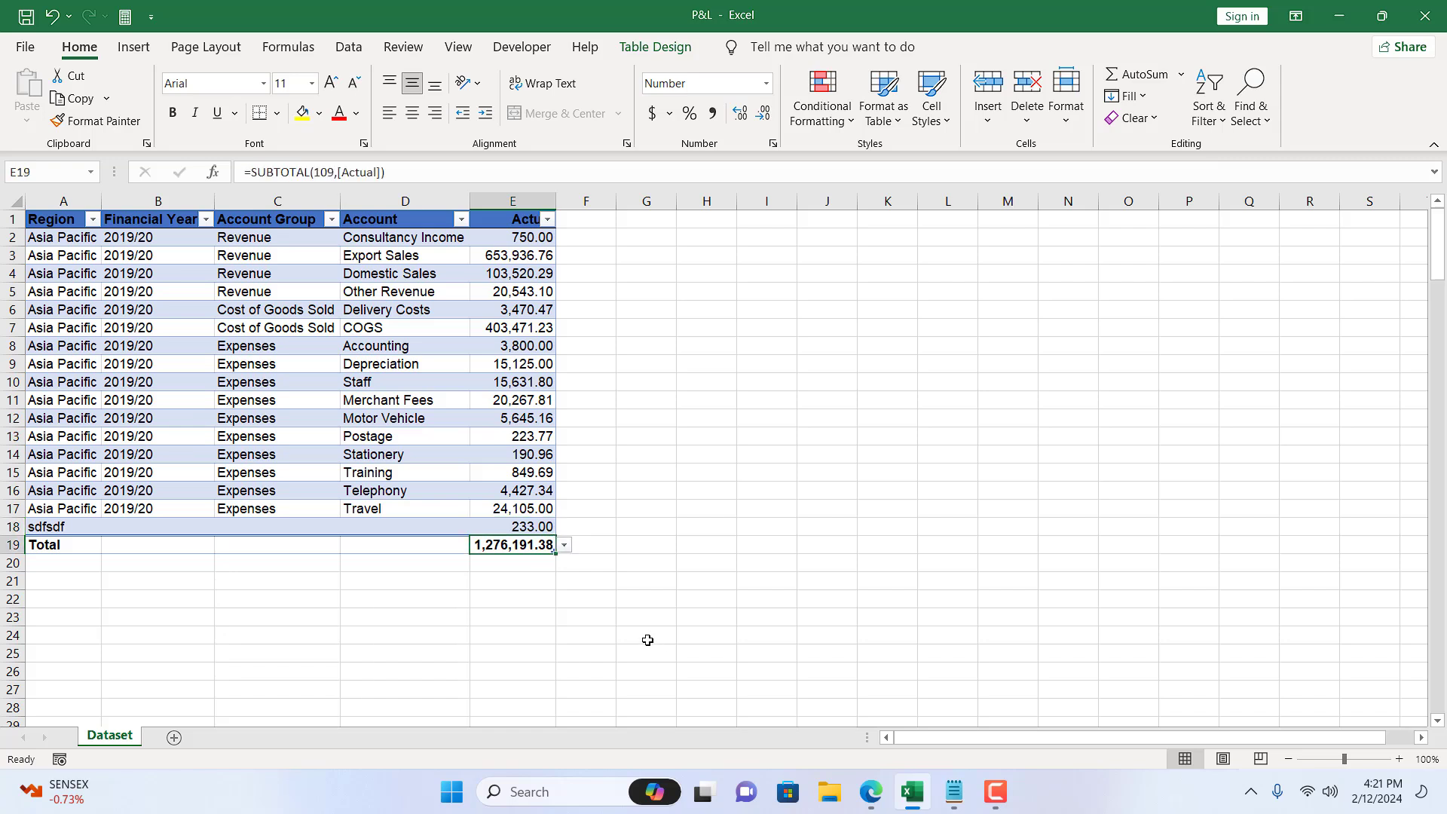
{"action": "left_click", "coordinate": [504, 527]}
{"action": "key", "text": "Tab"}
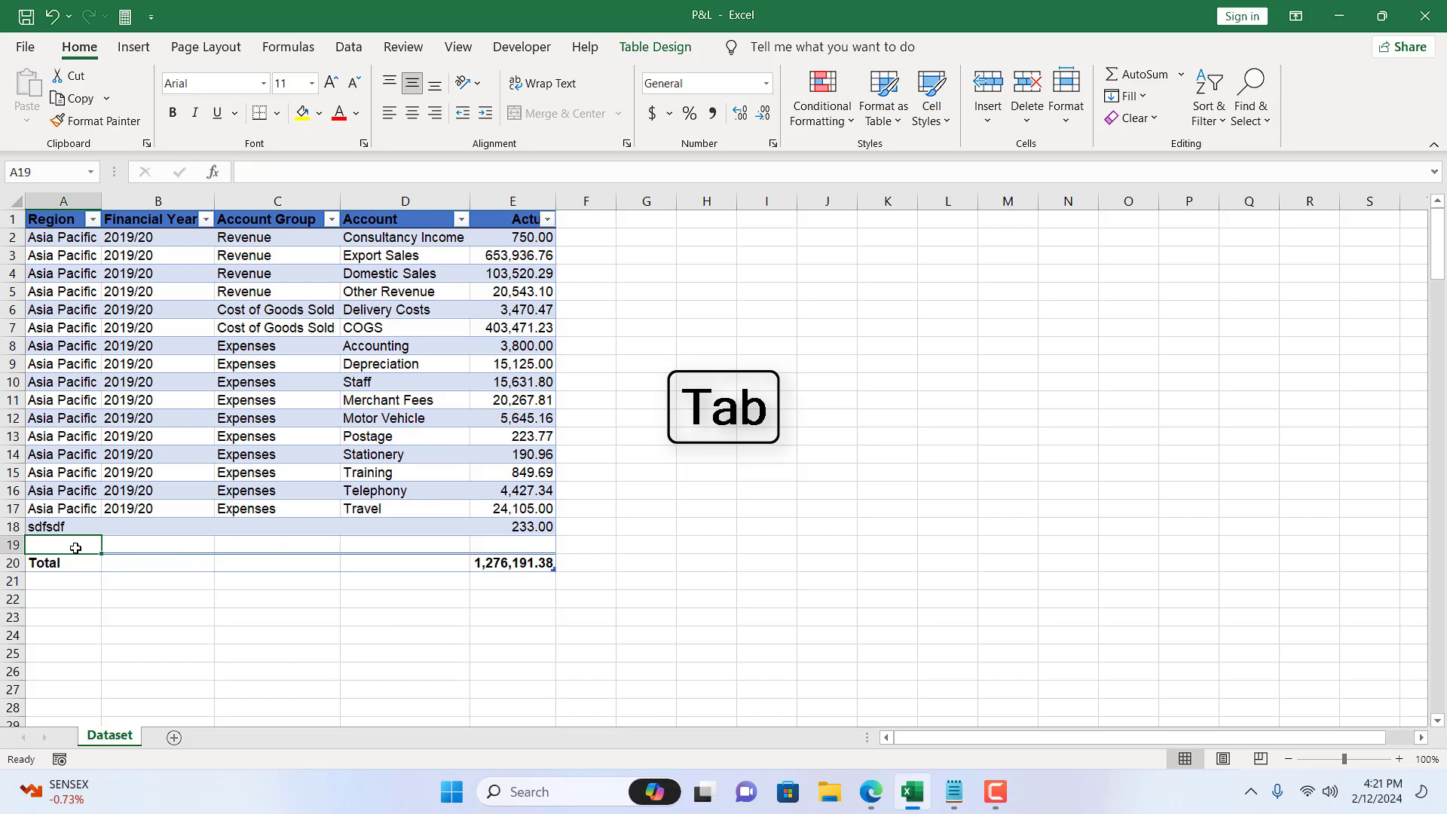
{"action": "type", "text": "sdfsdfsdfsdf"}
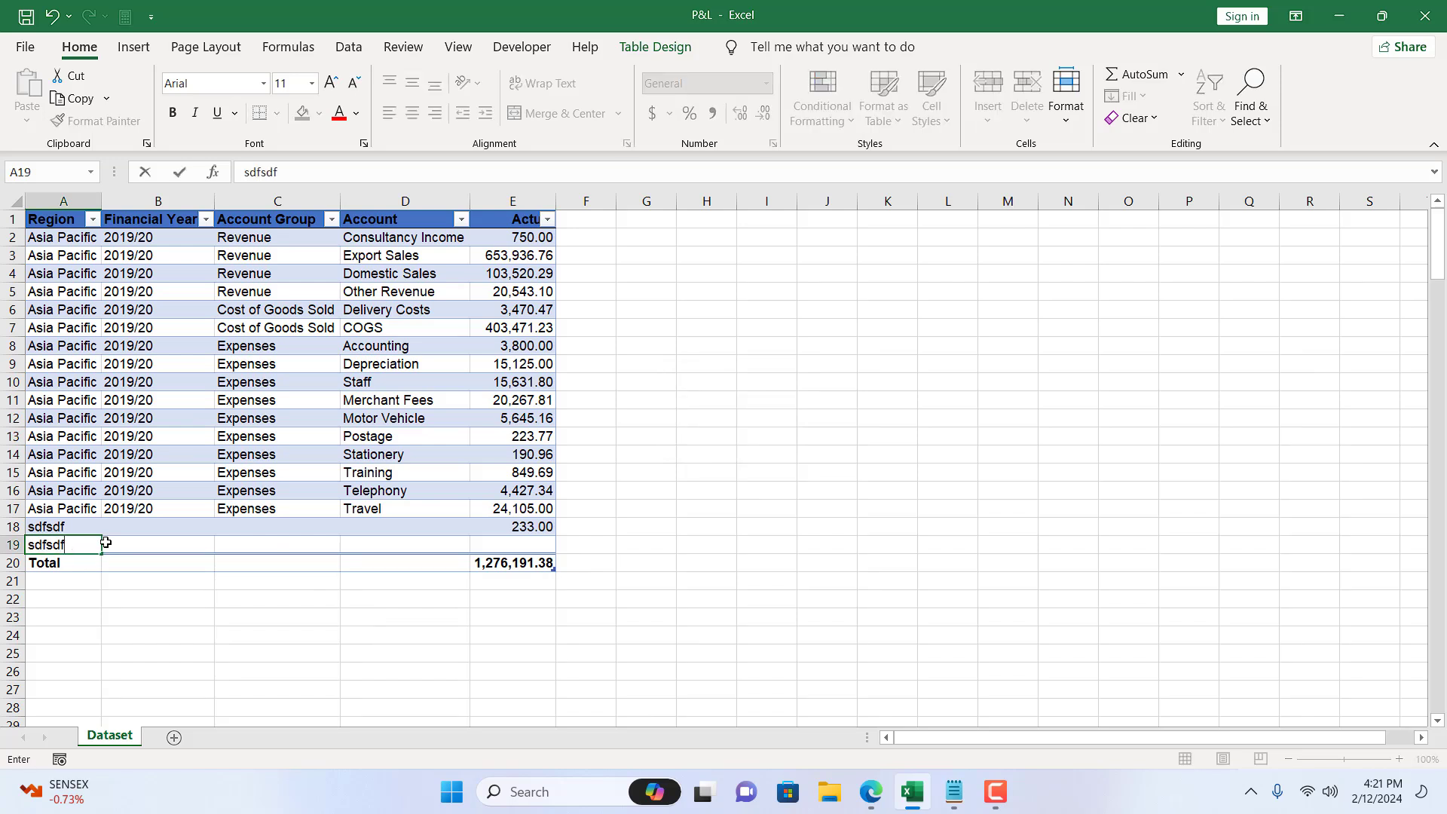
{"action": "left_click", "coordinate": [502, 545]}
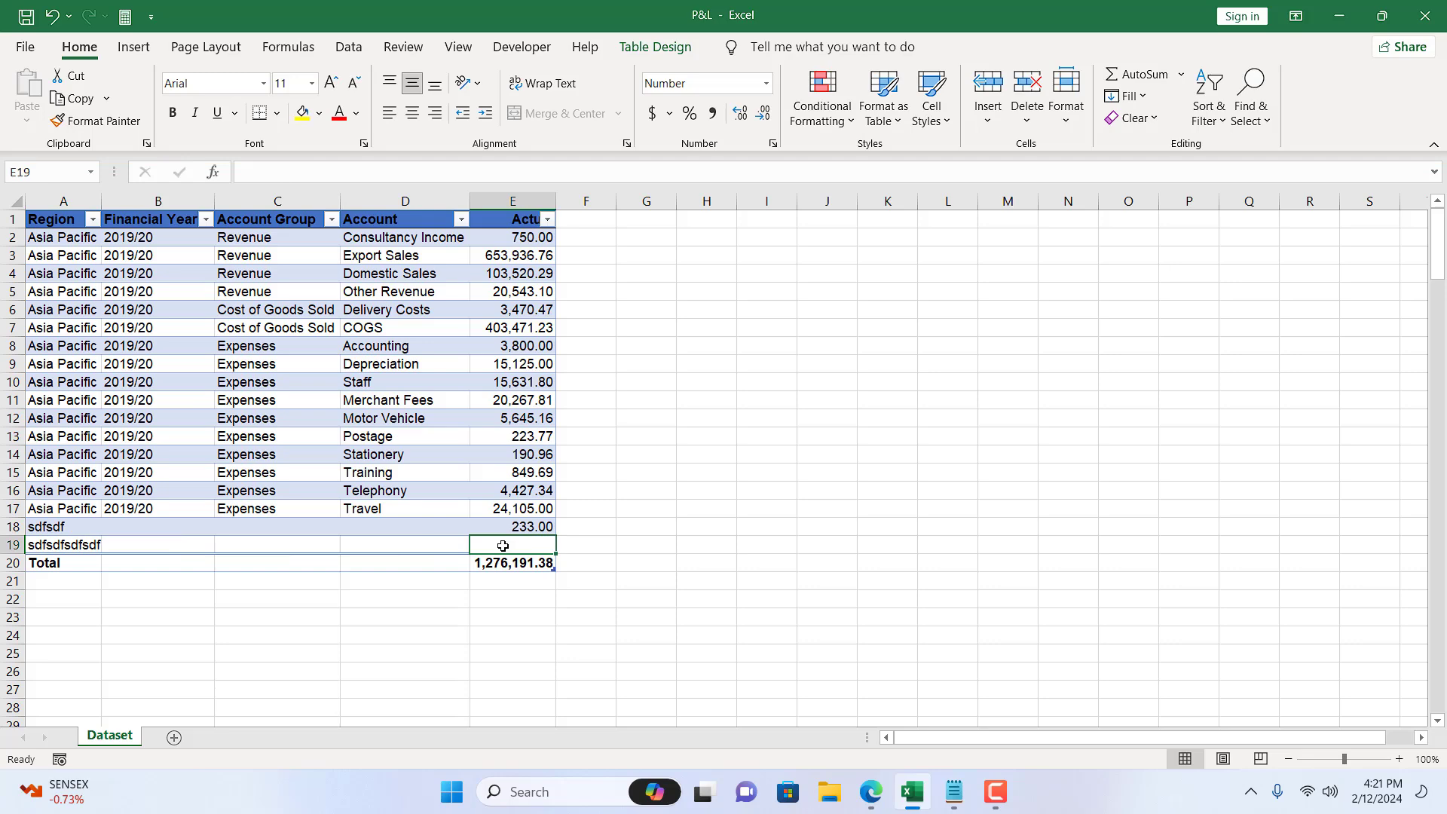
{"action": "type", "text": "12121"}
{"action": "key", "text": "Return"}
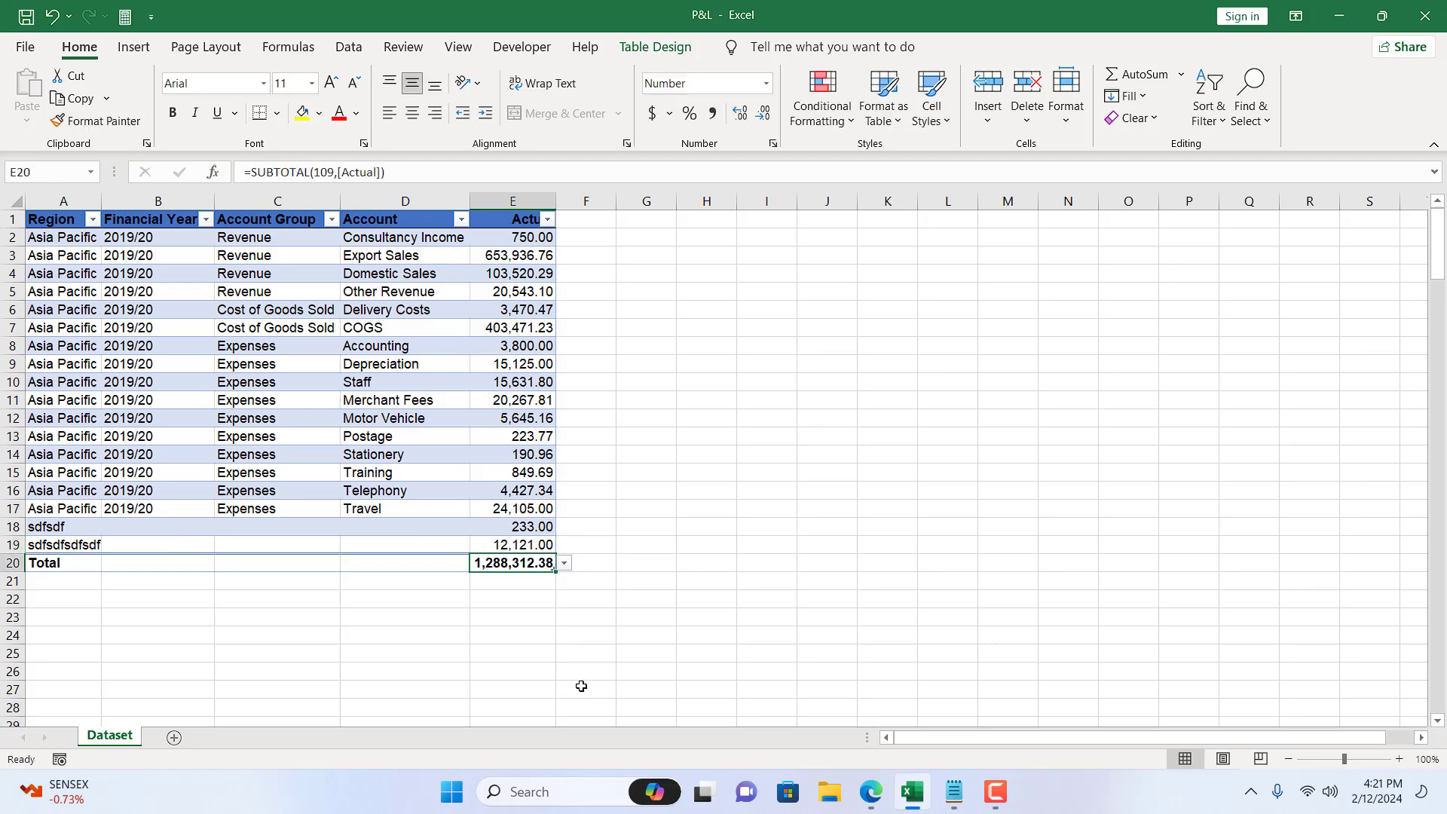